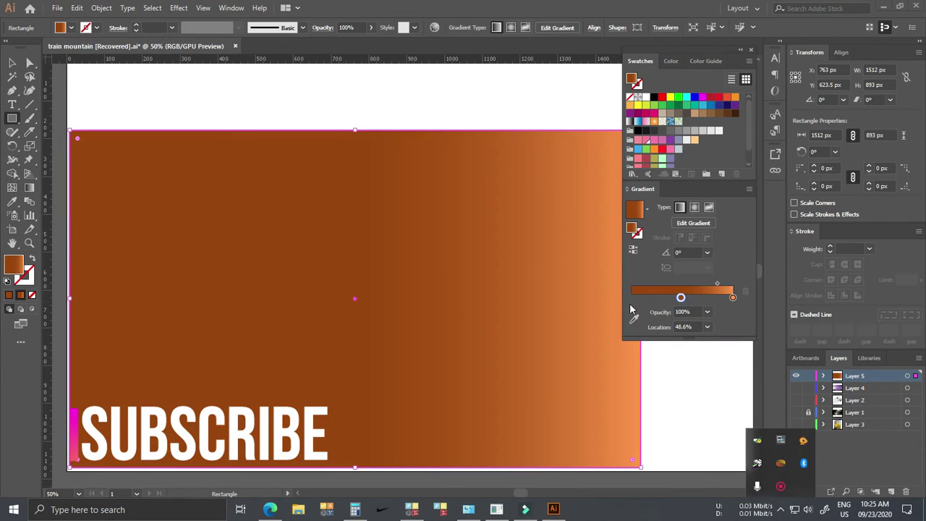
Recolour the sky gradient stops magenta-pink, purple and light peach from left to right
left_click(732, 297)
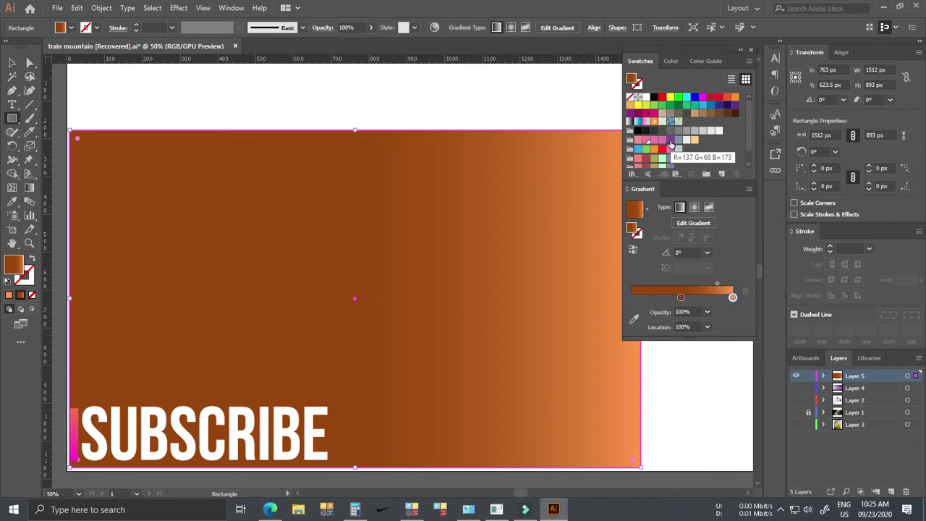
left_click(693, 141)
key("ctrl+z")
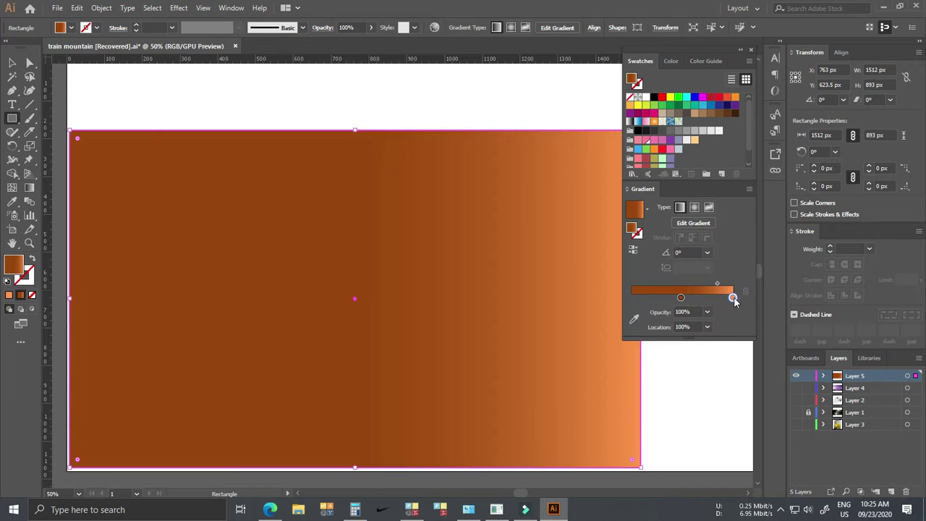
double_click(732, 297)
left_click(665, 347)
left_click(681, 297)
double_click(680, 297)
left_click(657, 334)
left_click(635, 297)
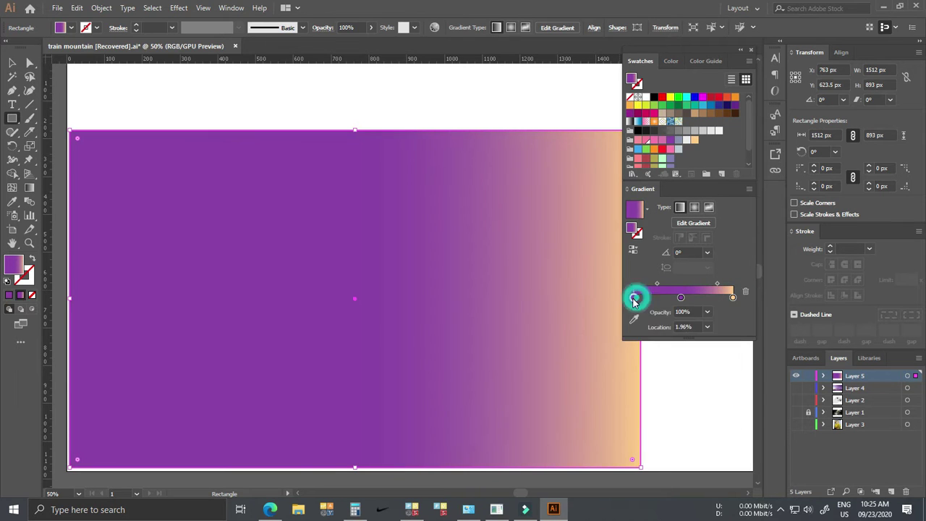
double_click(634, 297)
left_click(616, 370)
left_click(626, 369)
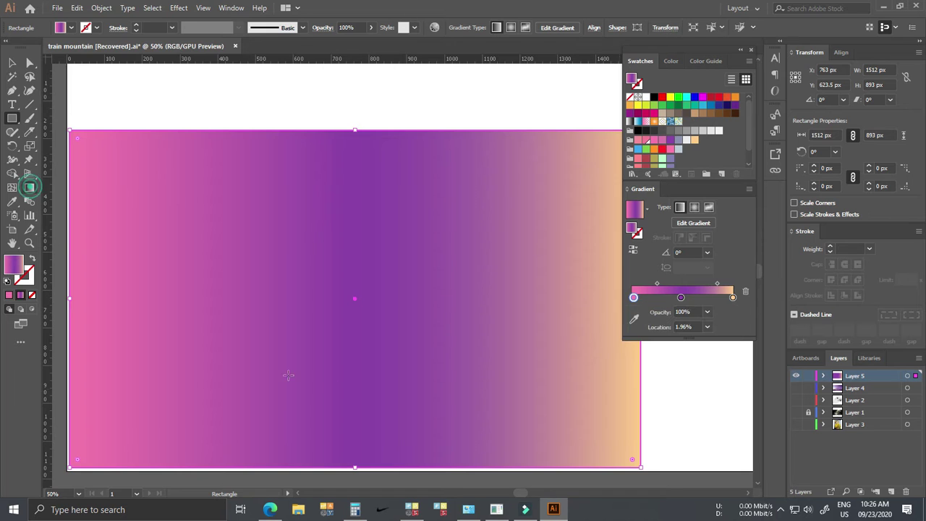
Run the sky gradient top to bottom at about -95°, lowering the purple midpoint
left_click_drag(310, 263, 376, 405)
key("ctrl+z")
key("v")
key("g")
left_click_drag(335, 108, 275, 380)
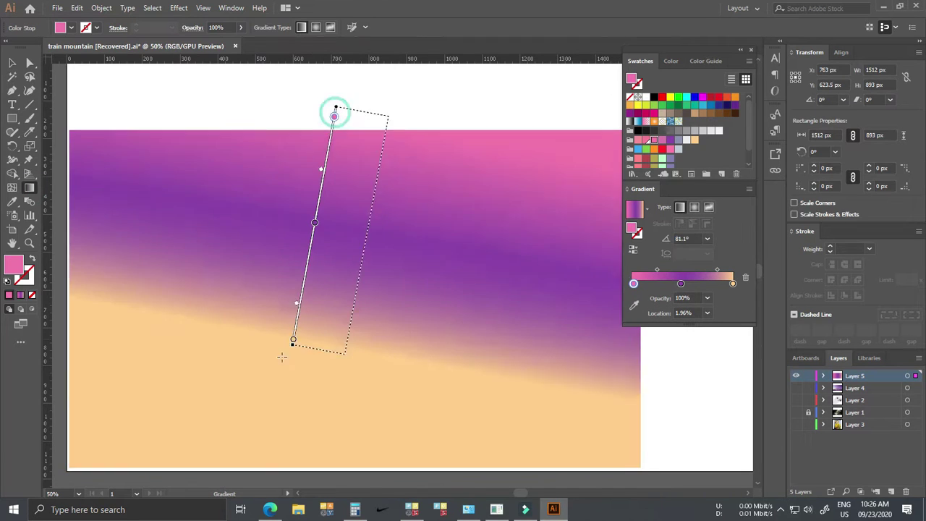
key("ctrl+minus")
left_click_drag(334, 303, 371, 279)
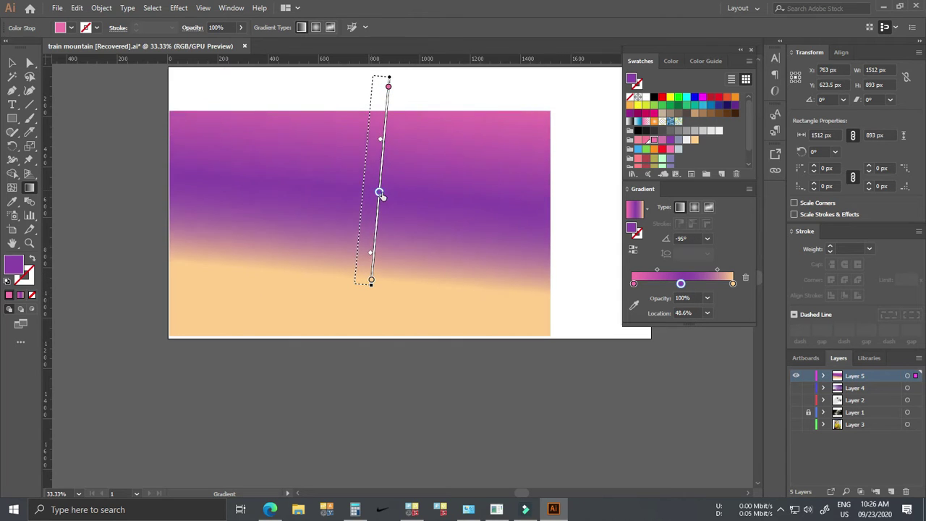
left_click_drag(380, 177, 379, 180)
Set the peach end stop of the sky gradient to 60% opacity
left_click(371, 280)
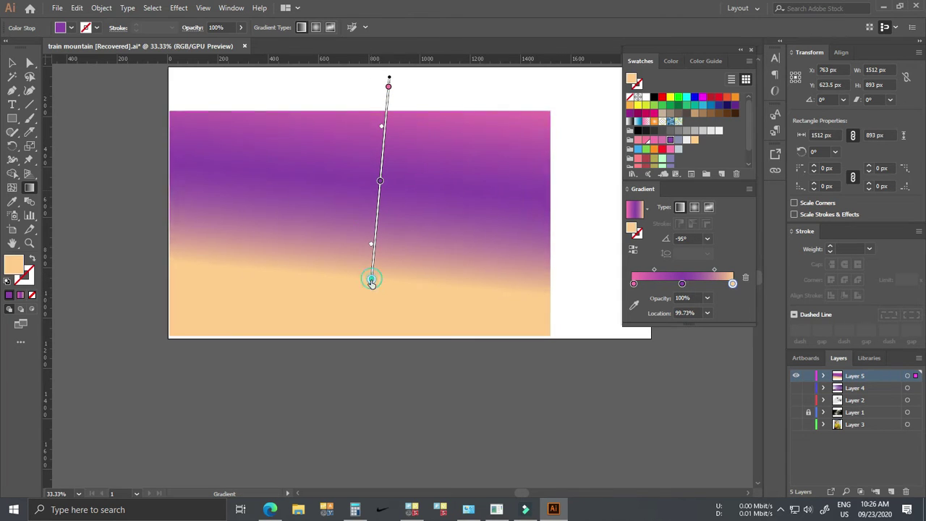
left_click(706, 297)
left_click(695, 357)
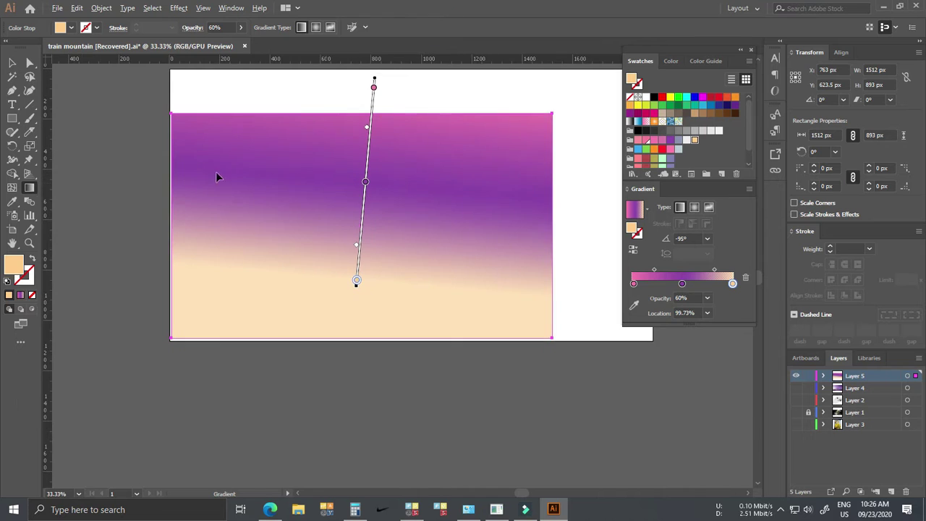
key("v")
key("ctrl+shift+a")
Deselect the sky rectangle and reposition the view of the artboard
left_click(535, 256)
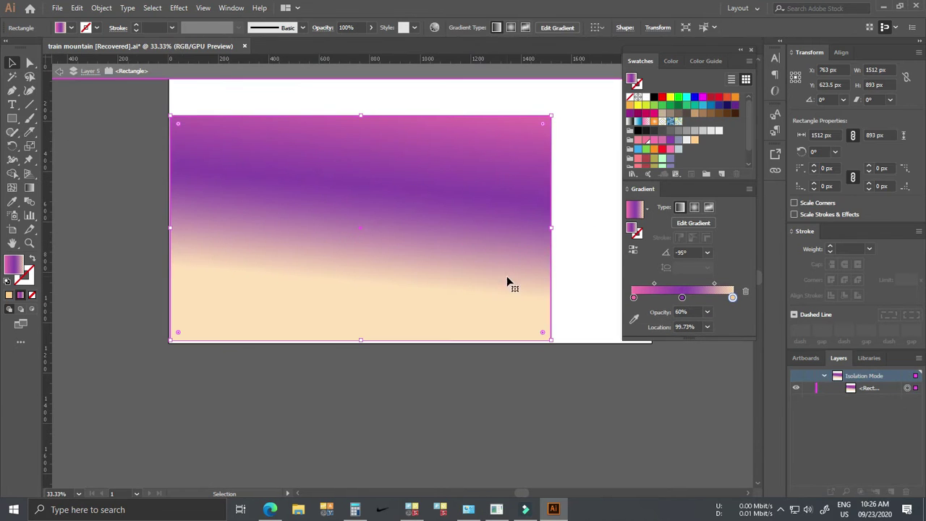
left_click(590, 255)
left_click(129, 186)
scroll(250, 239, "up", 1)
scroll(249, 238, "up", 1)
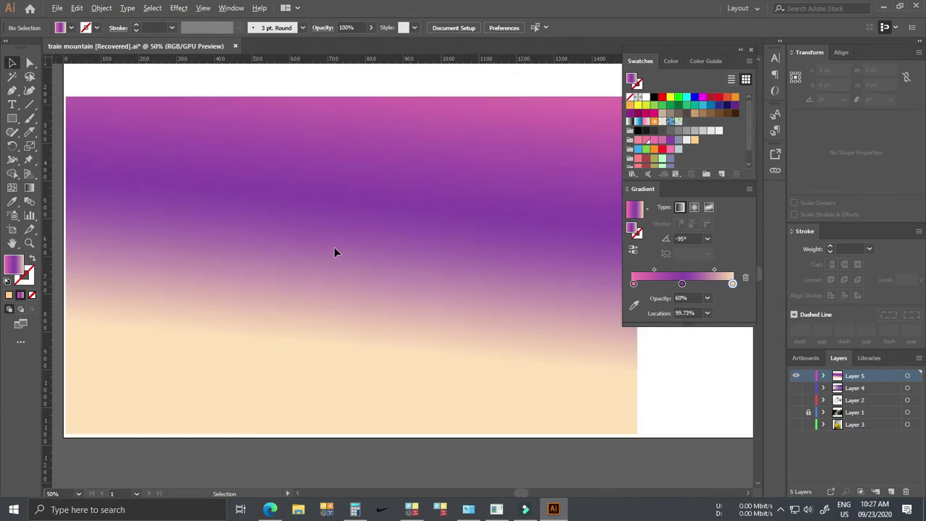
left_click_drag(380, 202, 361, 200)
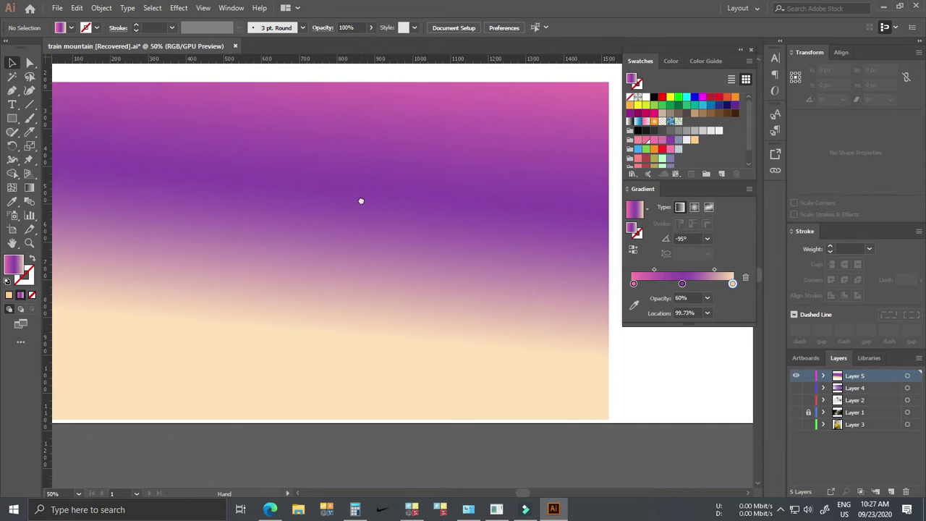
scroll(355, 343, "left", 2)
scroll(224, 268, "down", 1)
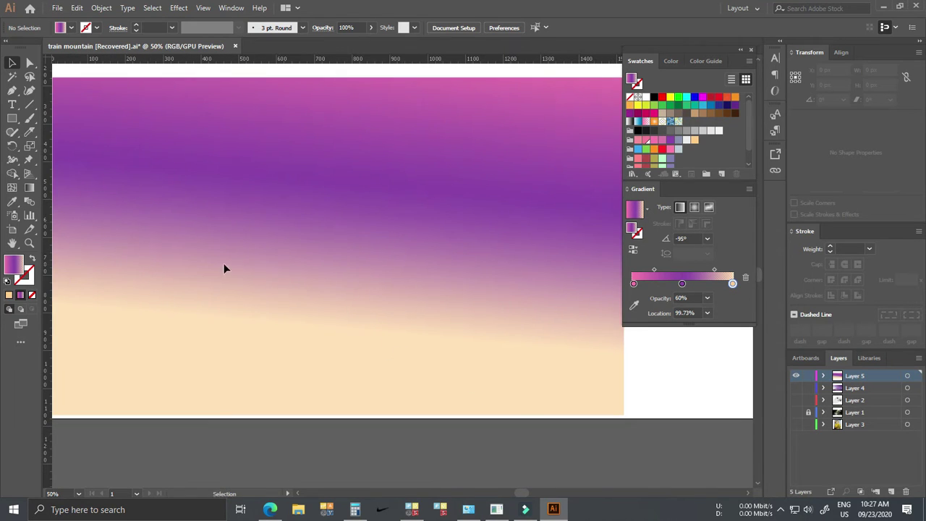
Draw a closed wavy dune outline across the bottom of the artboard with the Curvature tool
left_click(645, 354)
left_click_drag(420, 358, 279, 310)
left_click_drag(159, 304, 237, 325)
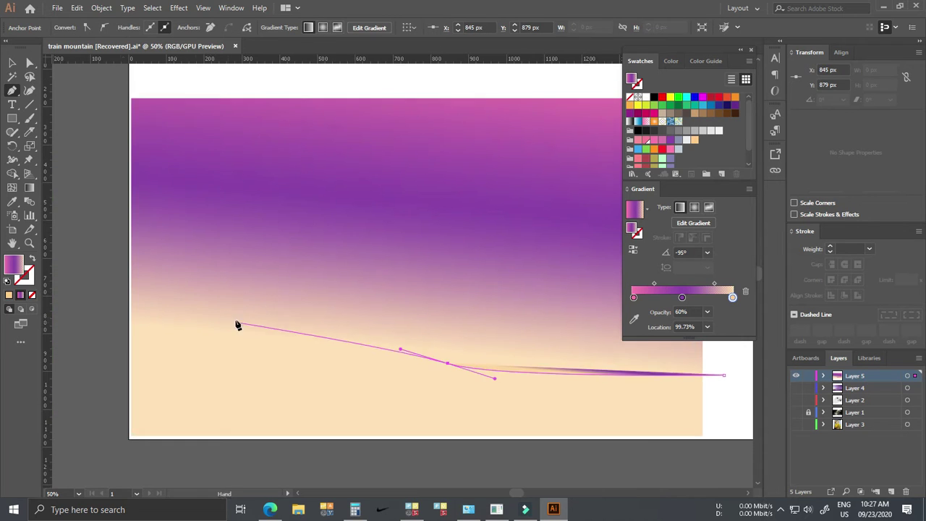
key("ctrl+z")
key("shift+grave")
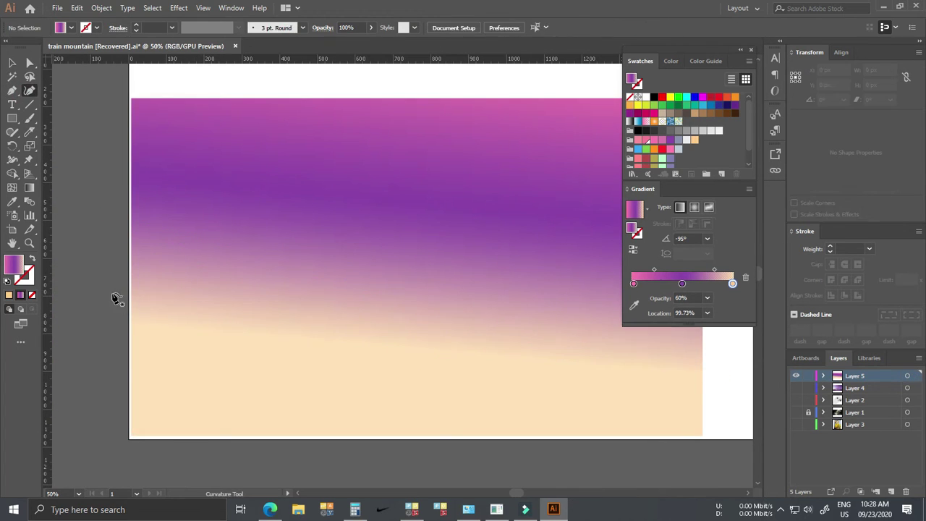
left_click(112, 293)
left_click(247, 293)
left_click(367, 362)
left_click(556, 381)
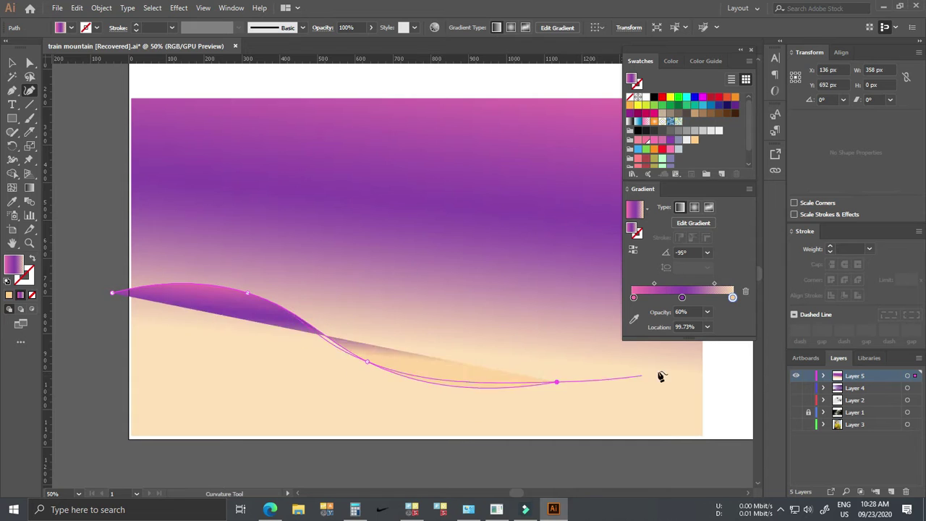
left_click(718, 361)
scroll(701, 371, "down", 1)
left_click(714, 428)
left_click(97, 432)
left_click(112, 265)
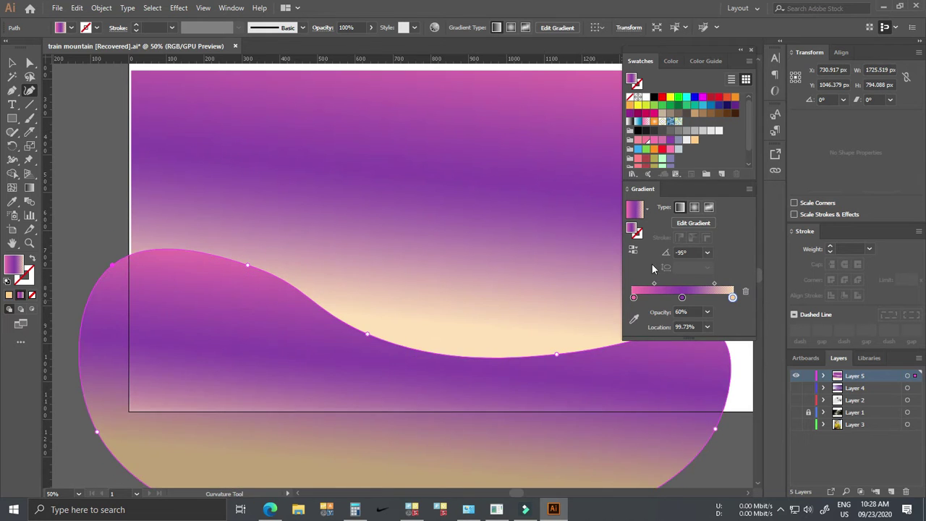
Remove the peach stop so the dune gradient runs pink to purple
left_click(745, 291)
left_click_drag(681, 297, 732, 297)
scroll(446, 303, "down", 1)
scroll(419, 326, "down", 1)
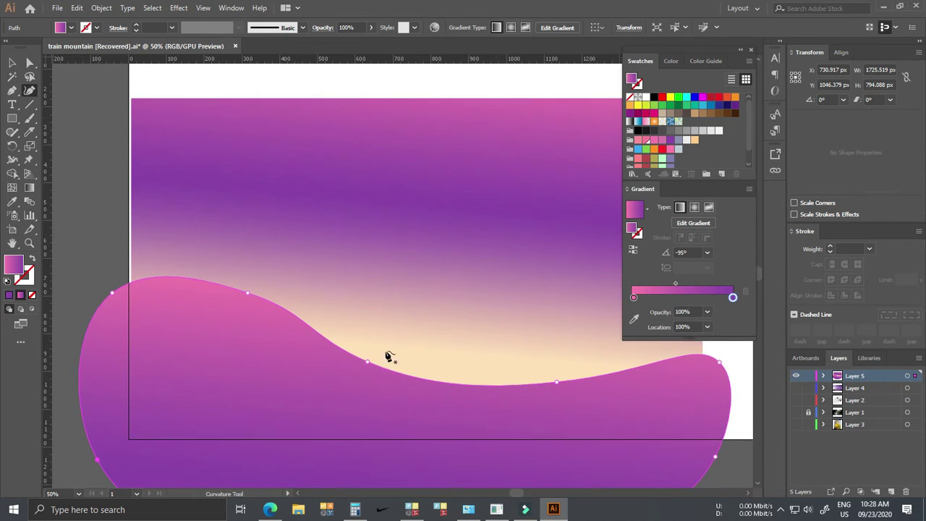
scroll(376, 373, "down", 1)
Angle the dune gradient from bottom to top at -107.6°
key("g")
mouse_move(145, 387)
left_mouse_down()
mouse_move(341, 304)
mouse_move(262, 208)
left_mouse_up()
left_click_drag(371, 320, 409, 219)
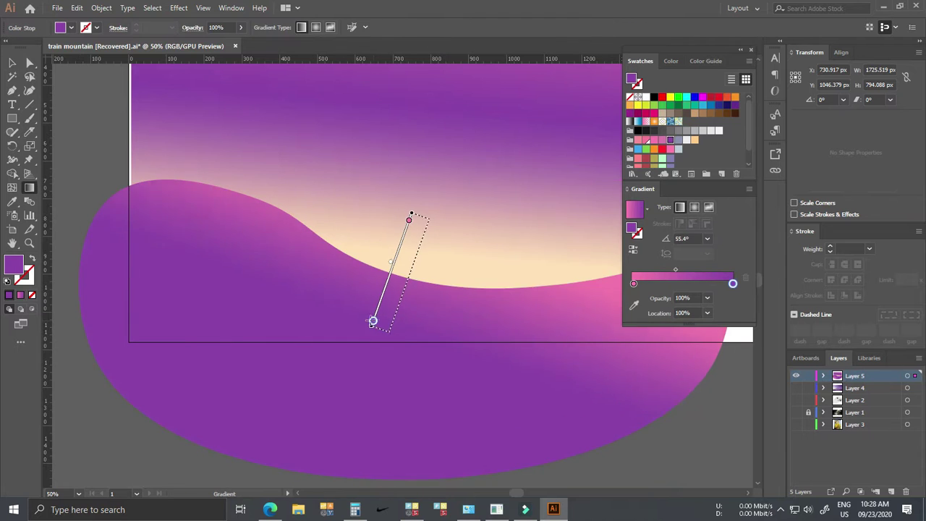
left_click_drag(352, 330, 496, 93)
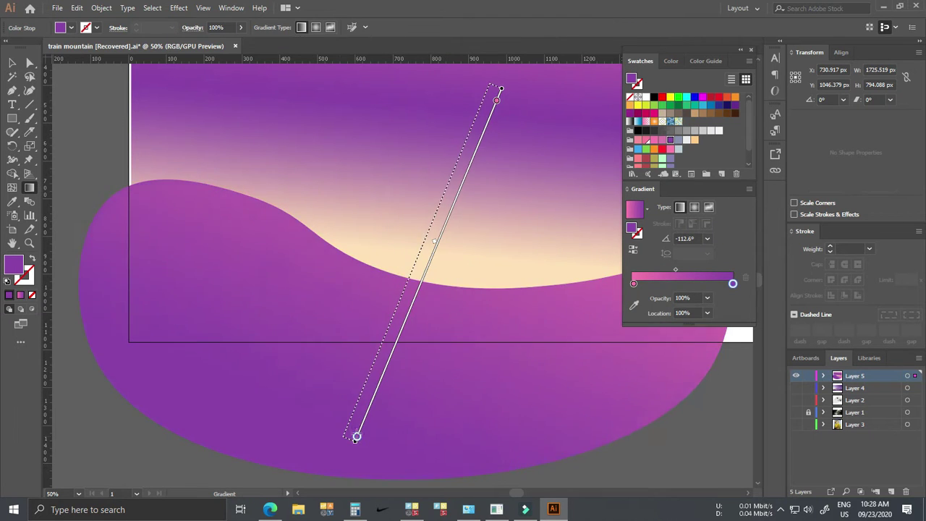
mouse_move(355, 434)
left_mouse_down()
mouse_move(337, 369)
mouse_move(453, 116)
left_mouse_up()
left_click_drag(401, 215, 415, 263)
left_click_drag(495, 185, 426, 249)
Trace the right side and peaked crest of a new dune with the Pen tool
key("p")
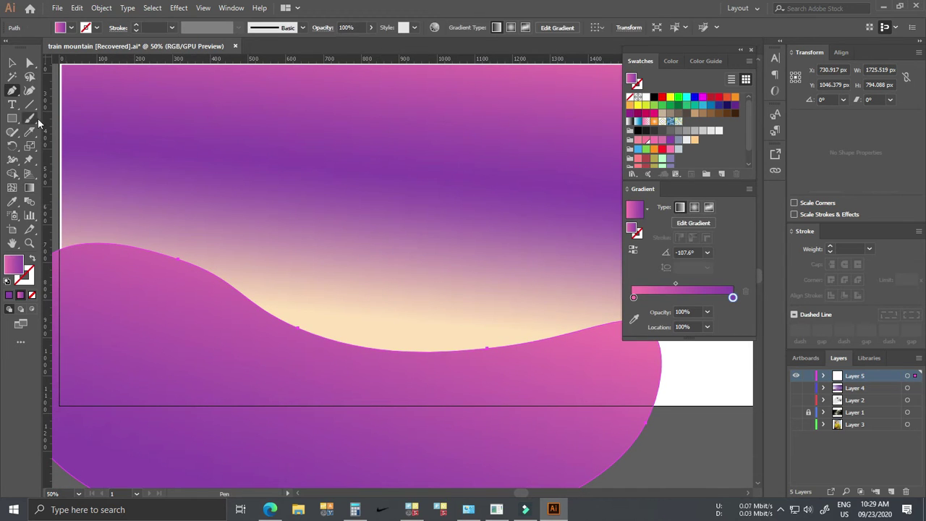
scroll(282, 322, "up", 2)
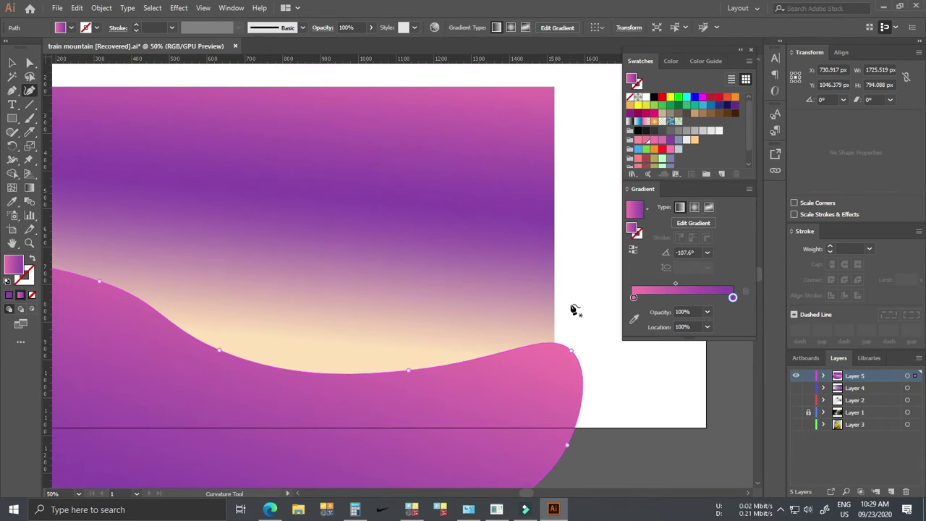
left_click(568, 312)
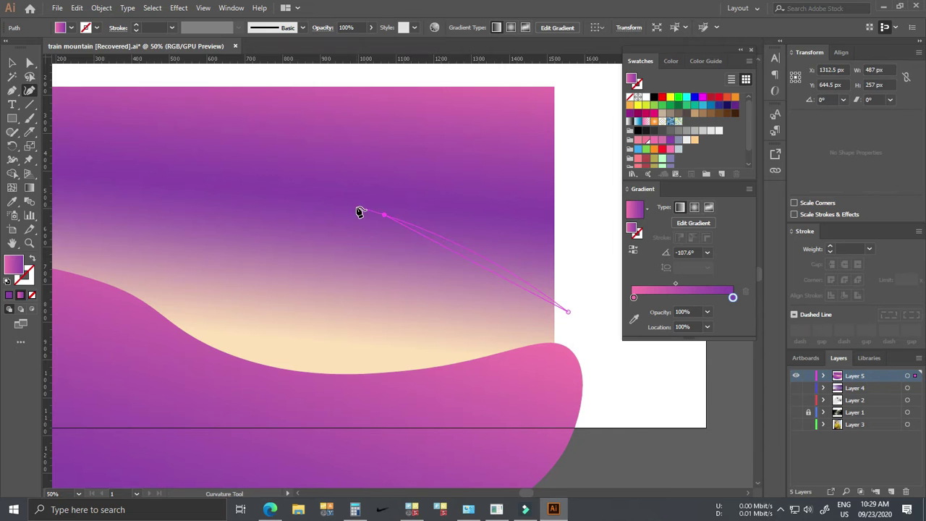
left_click(335, 220)
left_click(317, 231)
left_click(278, 244)
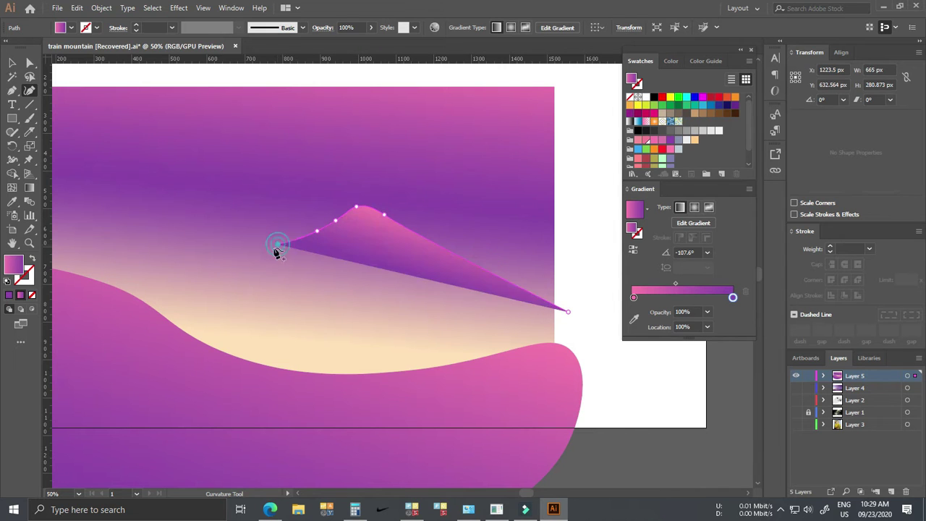
left_click(232, 258)
left_click(171, 275)
Extend the dune to the left edge, trace its lower edge and close the shape
left_click(99, 289)
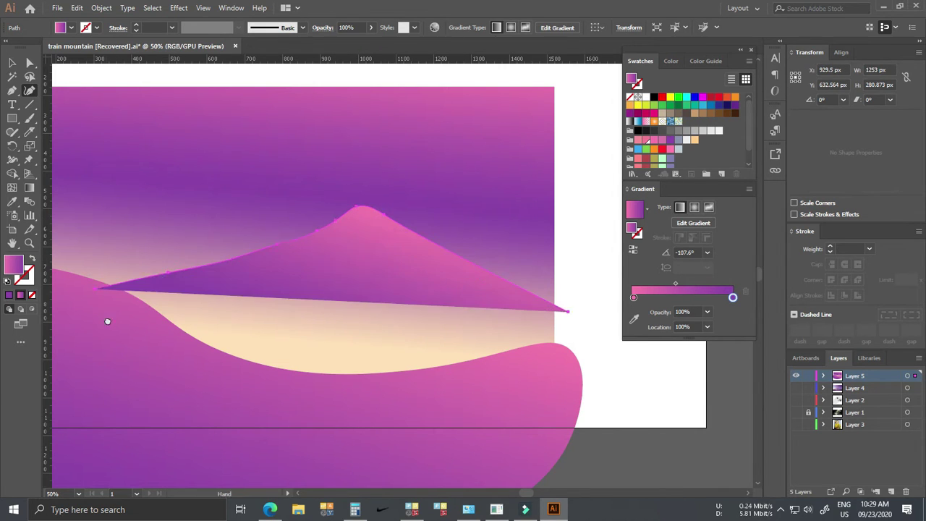
left_click(190, 311)
left_click(277, 345)
left_click(437, 381)
left_click(585, 374)
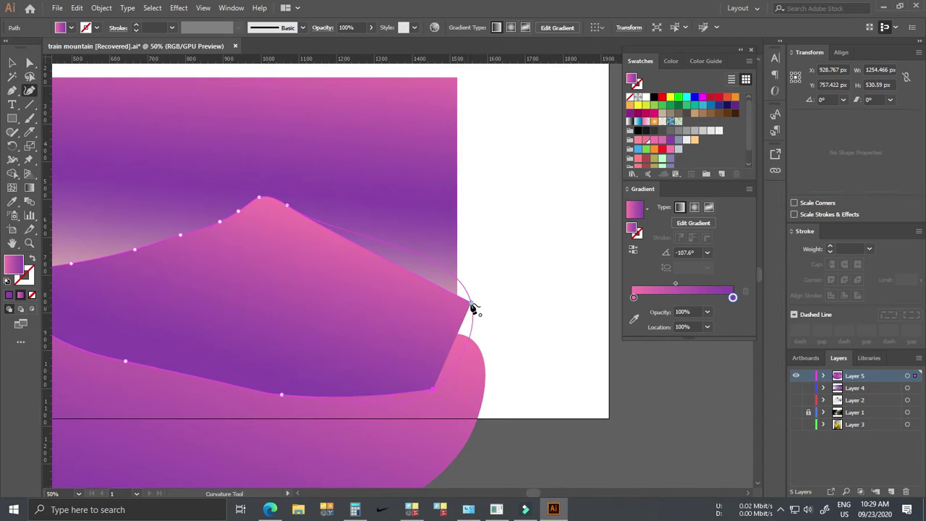
left_click(473, 306)
key("ctrl+plus")
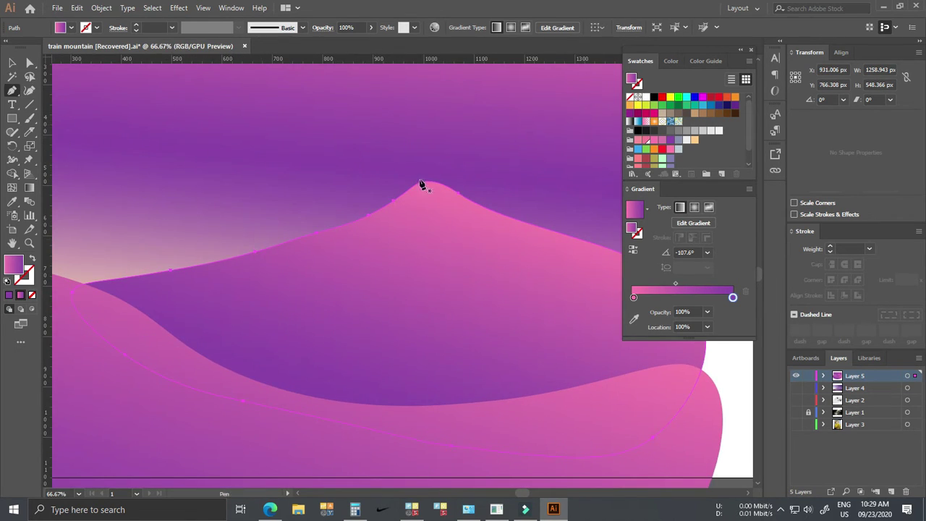
Draw a closed shadow shape from the dune's peak down its left slope
left_click_drag(423, 185, 423, 199)
left_click(297, 292)
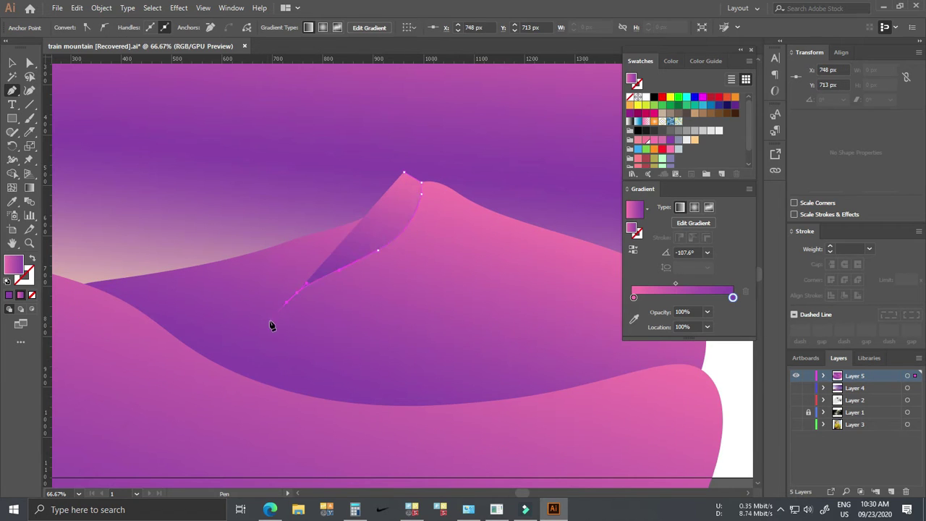
left_click(250, 340)
left_click(274, 396)
left_click(171, 410)
left_click(80, 352)
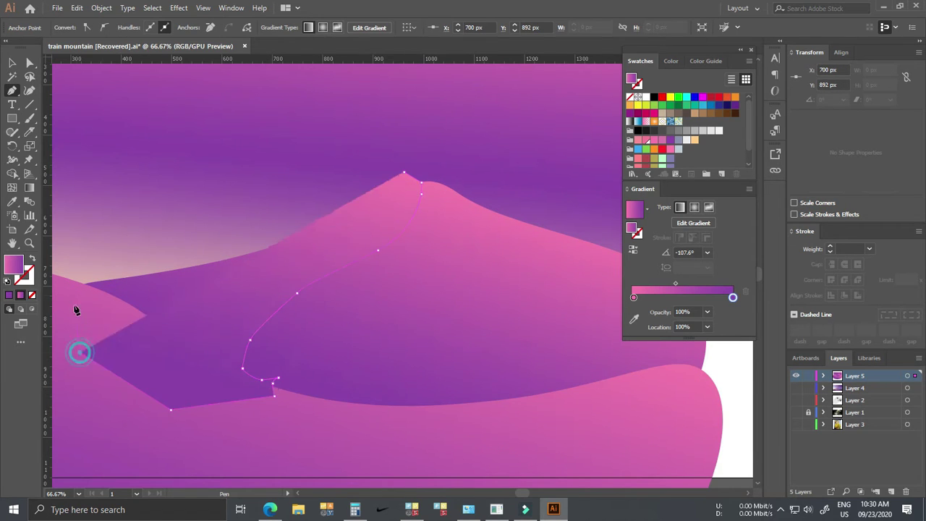
left_click(70, 279)
left_click(403, 172)
Darken the shadow's gradient stop to 6E35AD and run the gradient diagonally from upper left
double_click(733, 298)
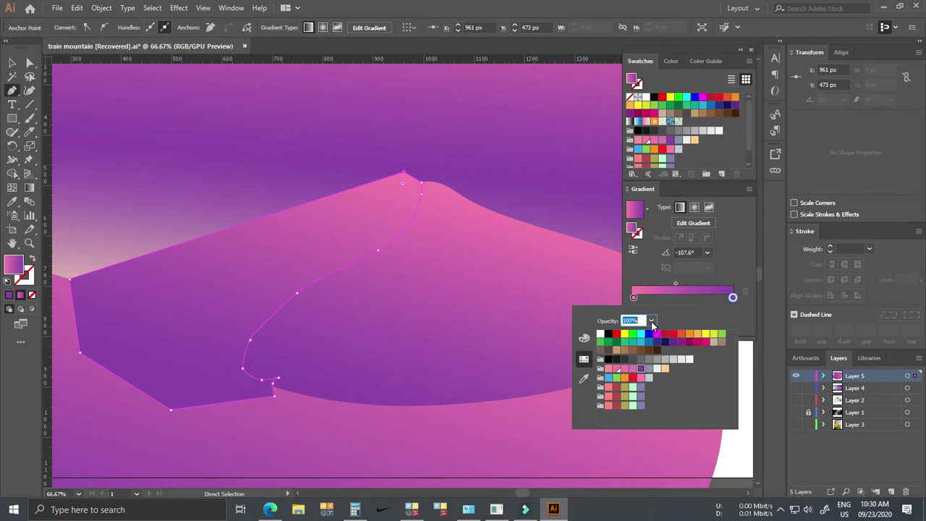
left_click(584, 338)
left_click_drag(646, 361, 654, 360)
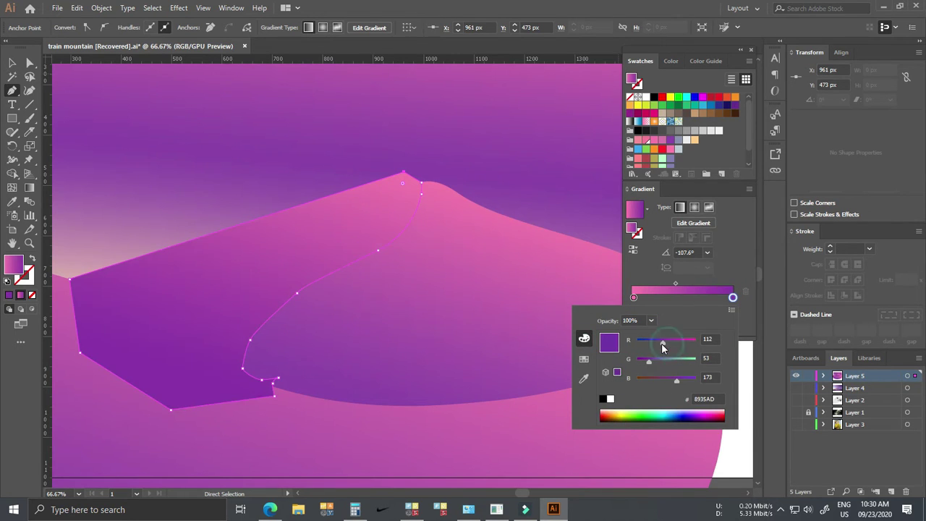
key("Escape")
key("g")
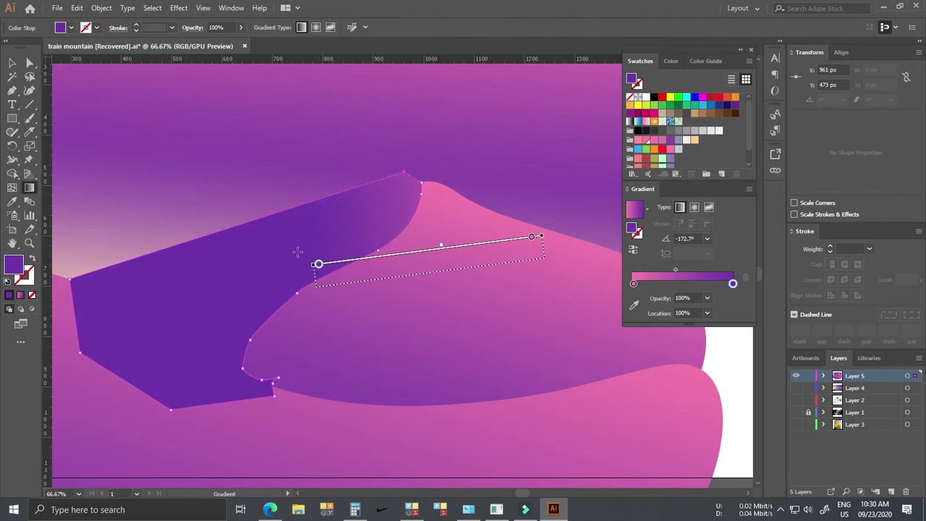
left_click_drag(181, 192, 354, 221)
left_click_drag(248, 186, 299, 237)
mouse_move(133, 146)
left_mouse_down()
mouse_move(317, 333)
mouse_move(295, 324)
left_mouse_up()
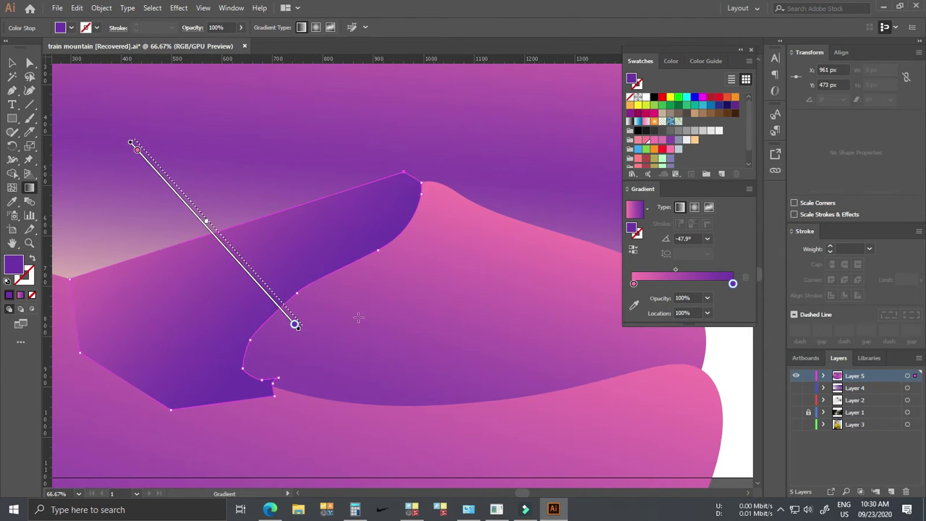
Trim away the shadow pieces lying outside the dune with Shape Builder
key("ctrl+a")
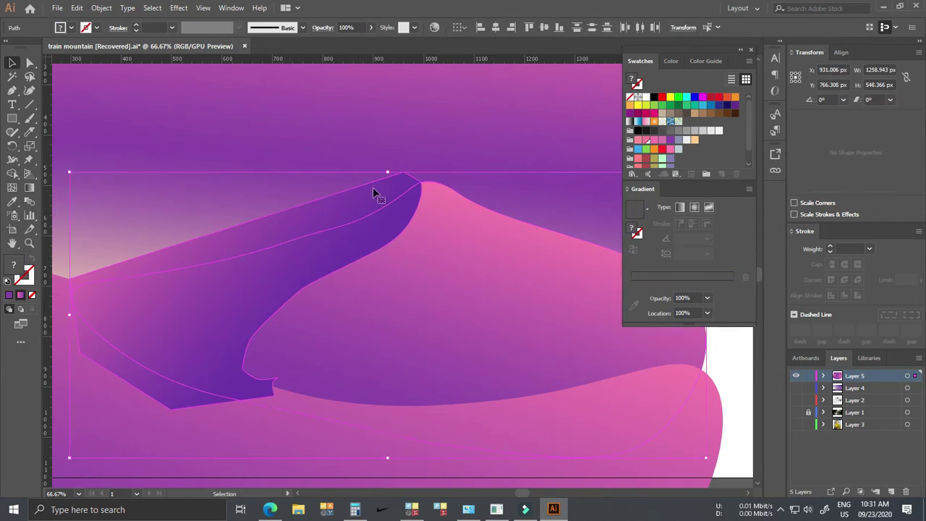
key("shift+m")
left_click(345, 212, "alt")
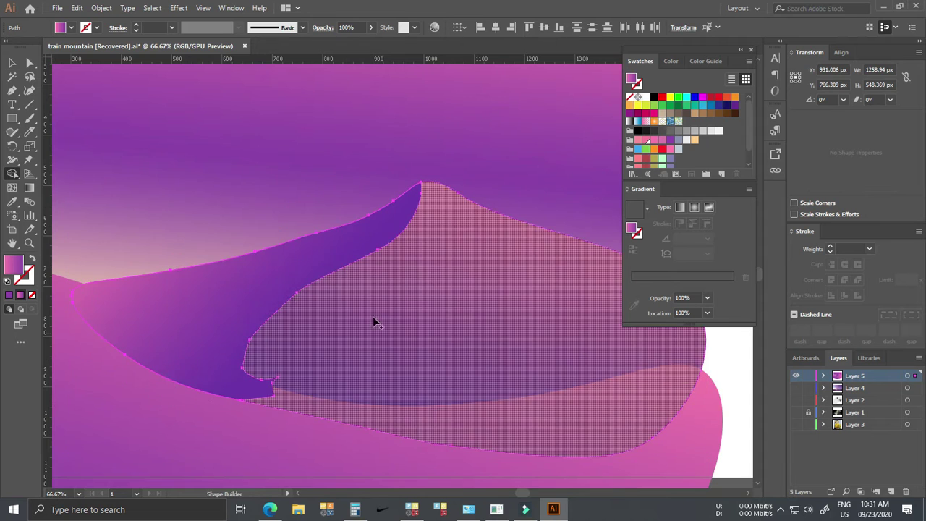
left_click(268, 390)
key("v")
key("ctrl+a")
key("shift+m")
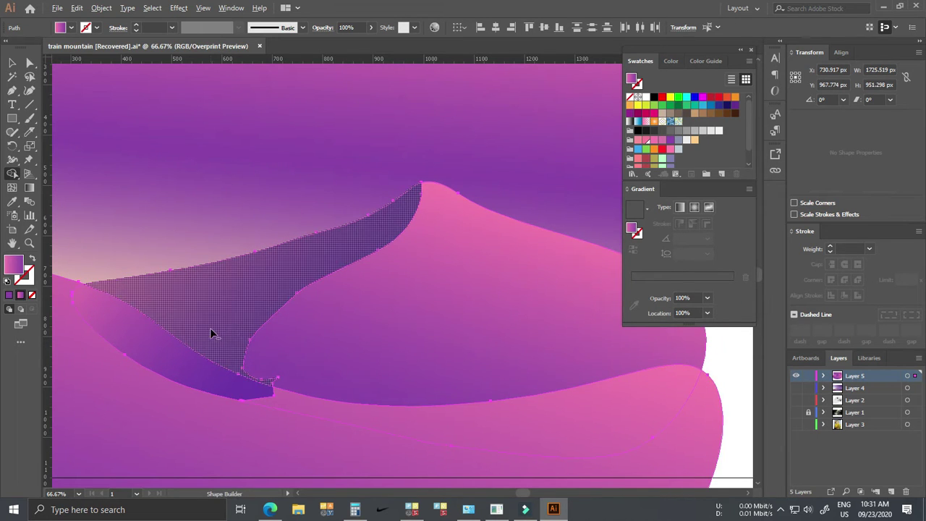
scroll(331, 398, "down", 1, "alt")
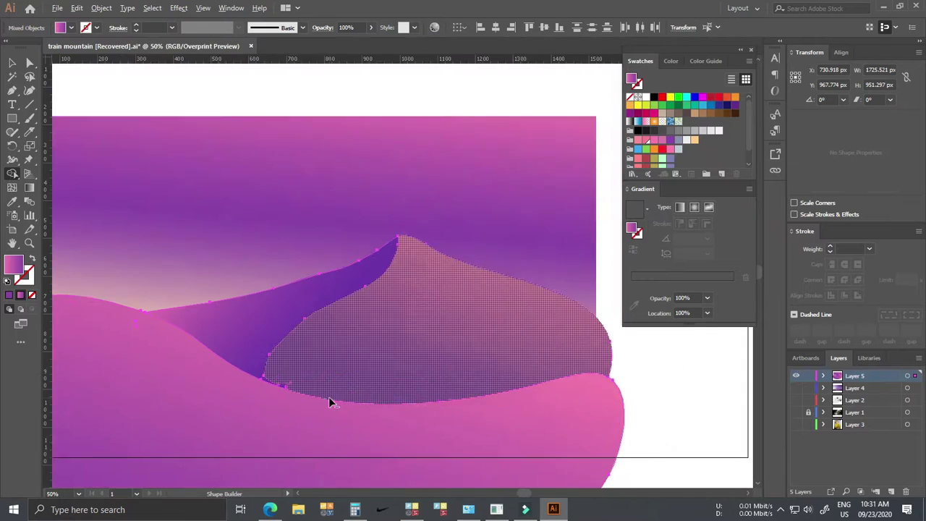
scroll(331, 398, "up", 1, "alt")
scroll(326, 391, "down", 1, "alt")
key("v")
left_click(355, 191)
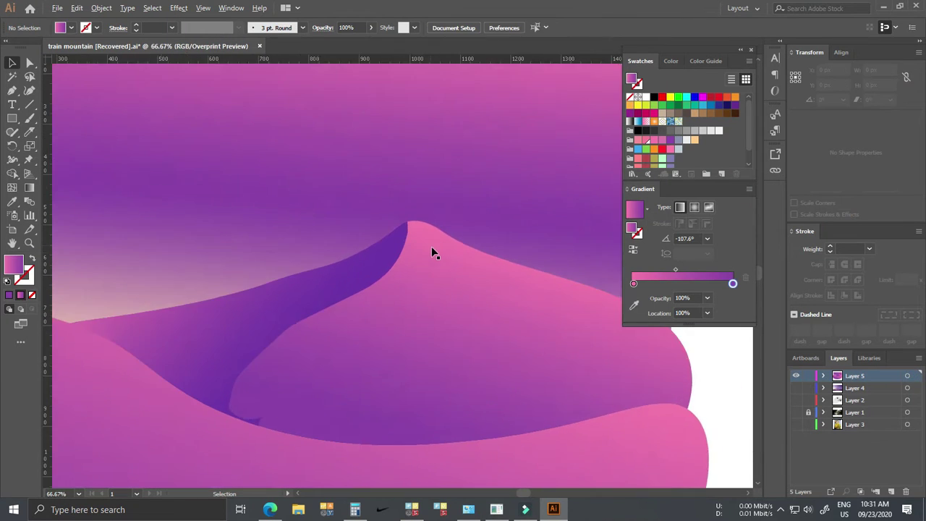
scroll(431, 245, "up", 2, "alt")
Draw a jagged mountain outline with the Pen tool, peak near the centre
key("p")
left_click(475, 287)
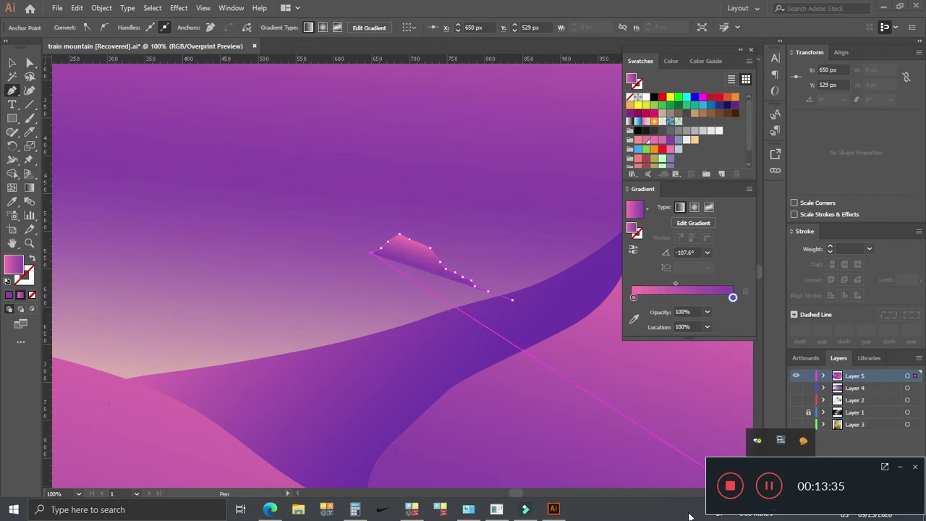
left_click(331, 275)
left_click(278, 293)
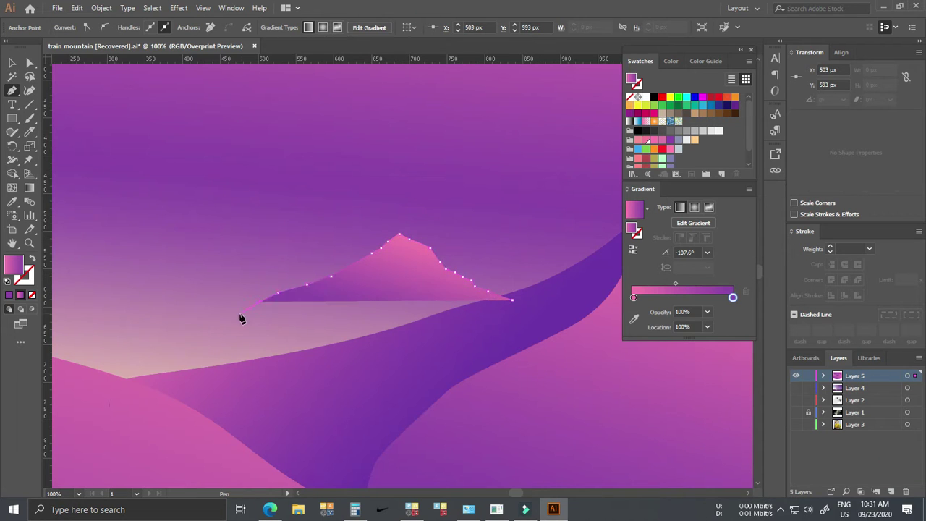
left_click(239, 314)
left_click(193, 341)
left_click(152, 366)
left_click(91, 385)
left_click(87, 433)
left_click(493, 471)
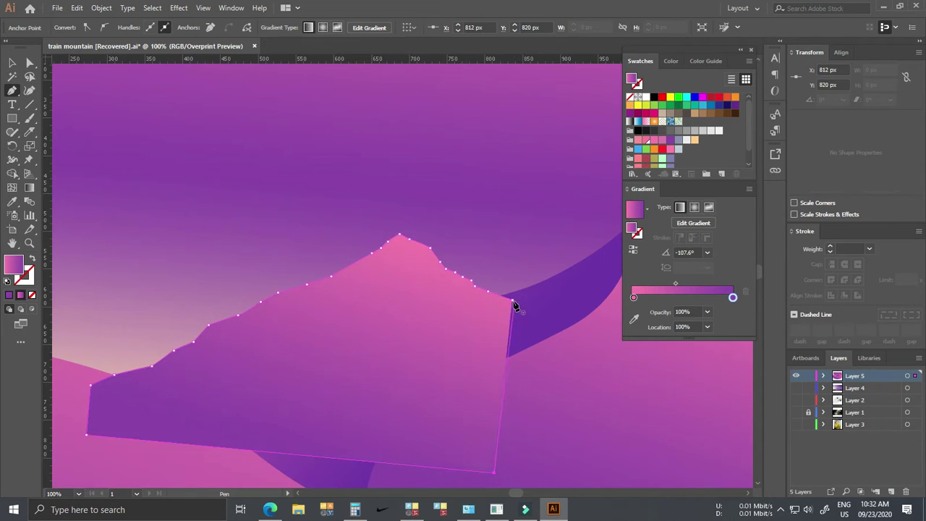
Send the mountain behind the dunes and give it a diagonal gradient
key("ctrl+bracketleft")
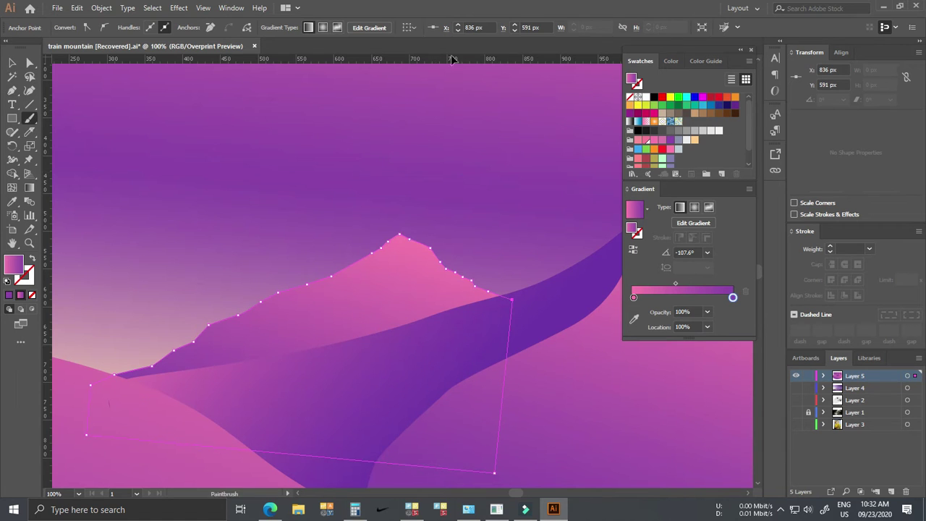
key("g")
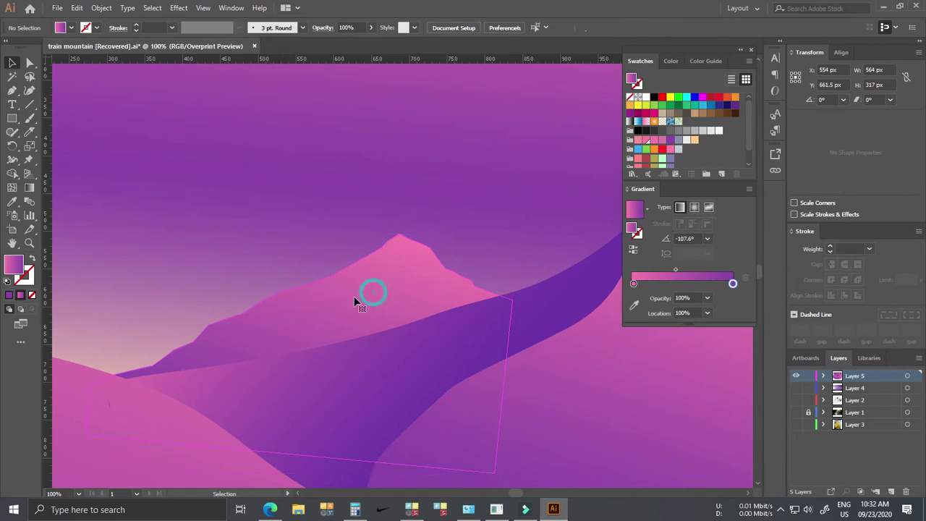
left_click_drag(144, 202, 368, 347)
left_click_drag(247, 194, 384, 329)
scroll(369, 320, "down", 3)
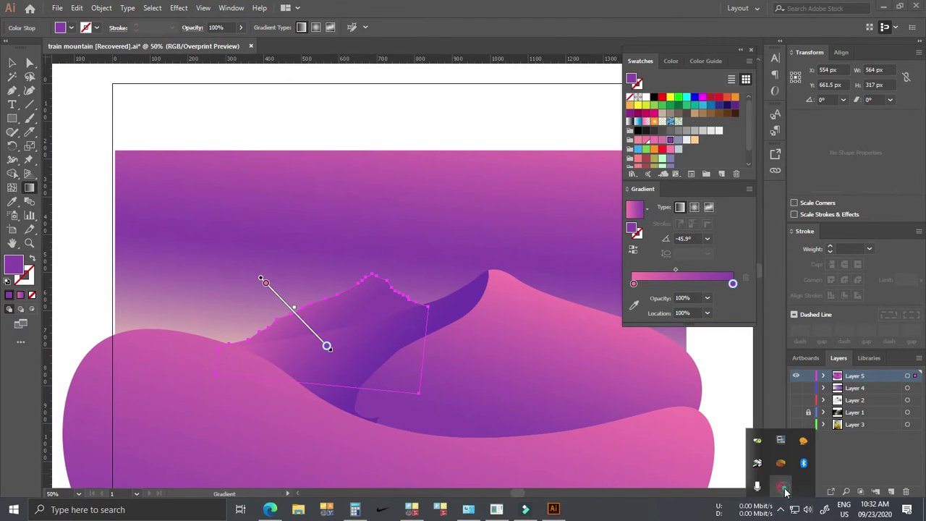
key("v")
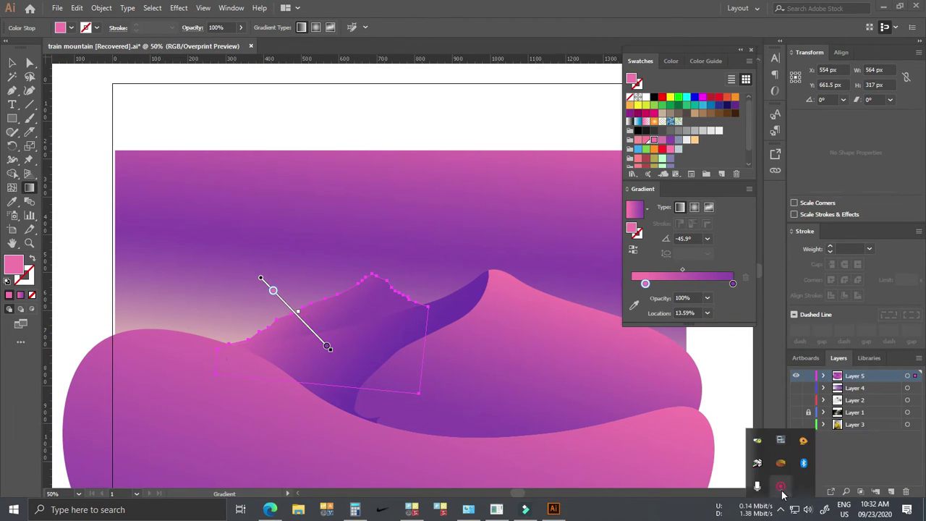
left_click(567, 315)
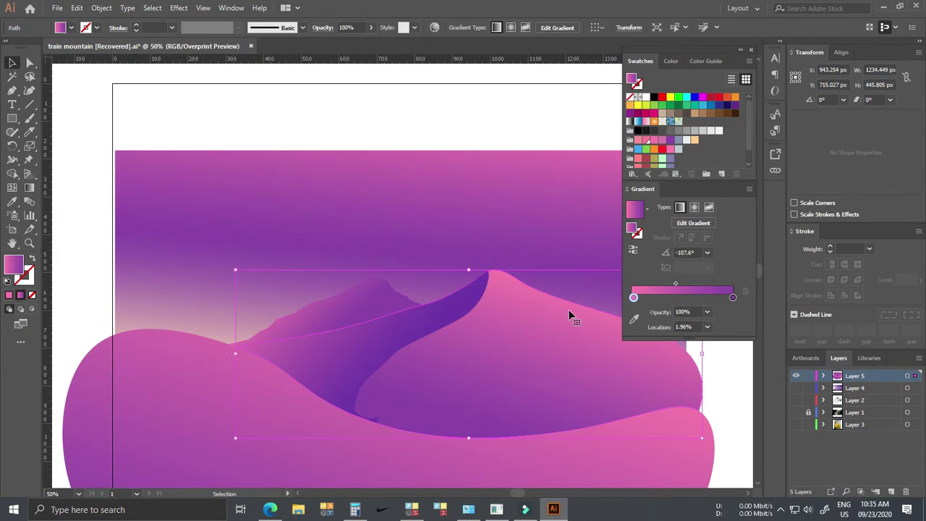
Lighten the dune gradient's left stop to peach and delete the extra stop
double_click(630, 298)
left_click_drag(667, 361, 680, 362)
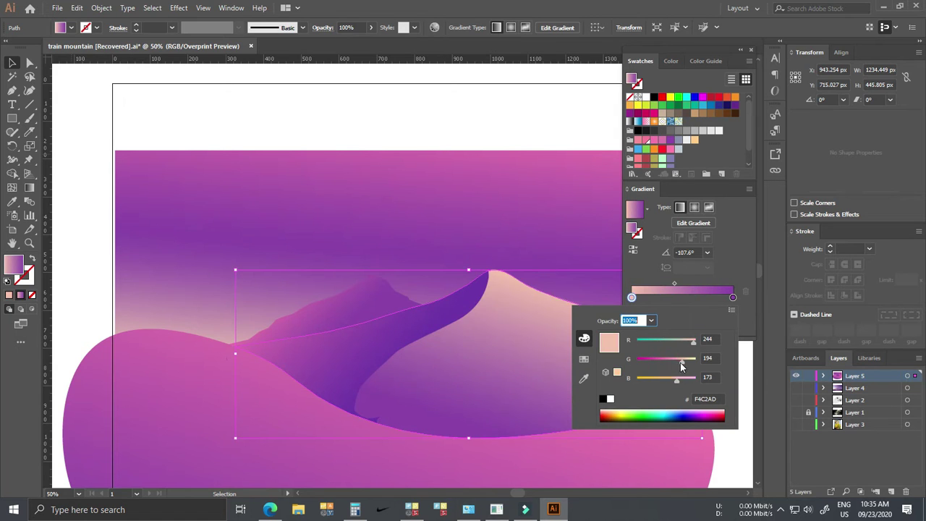
key("Escape")
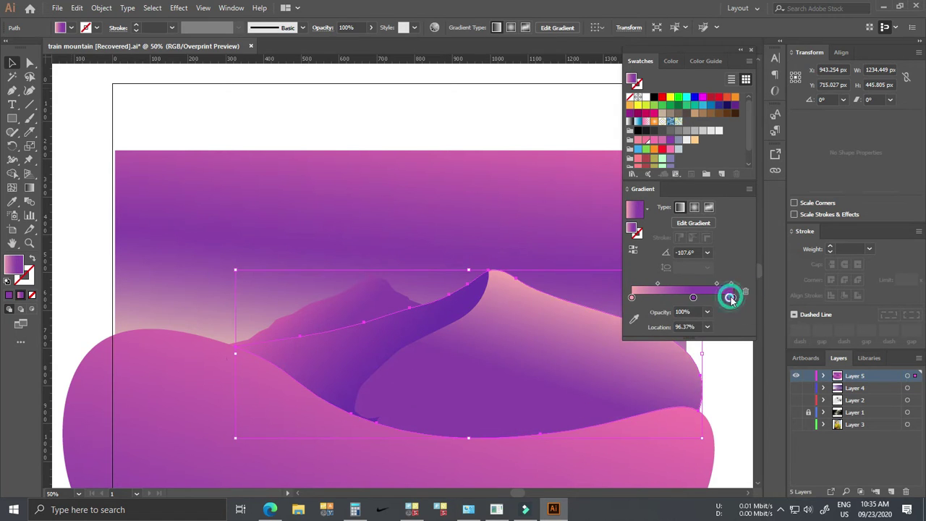
left_click(745, 291)
Deepen the dune gradient's right stop to purple 853AAD
double_click(732, 298)
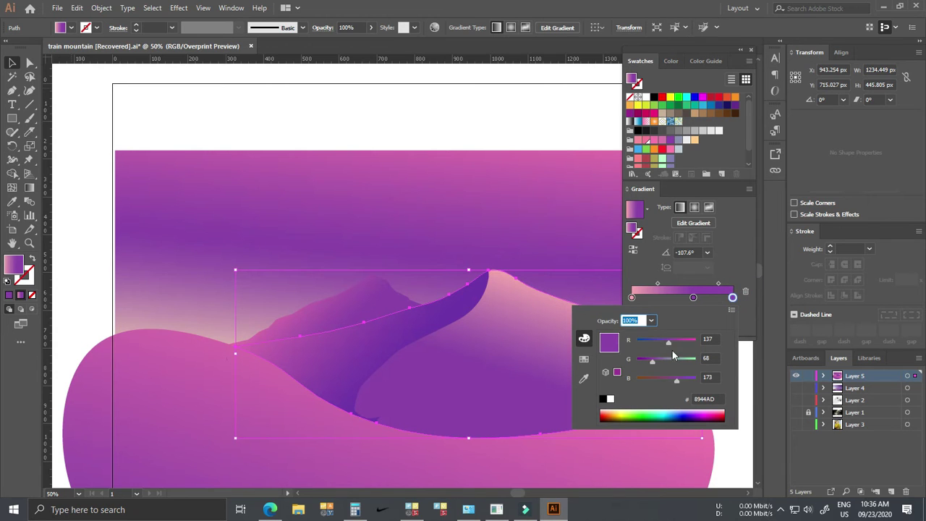
left_click_drag(654, 365, 648, 364)
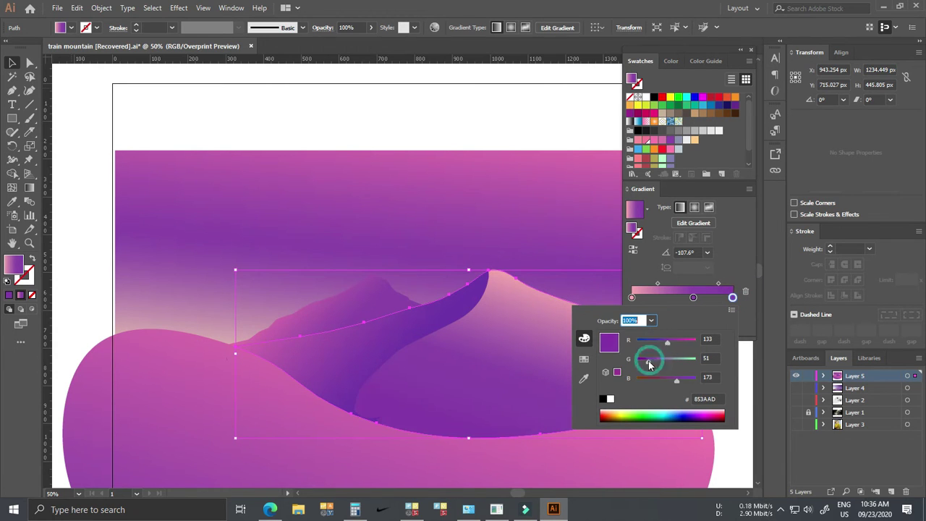
key("Escape")
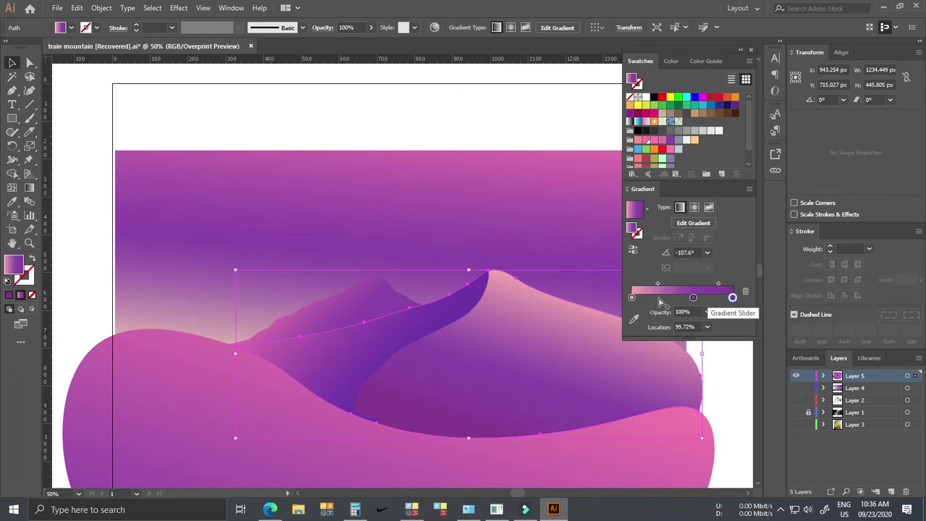
left_click(377, 306)
scroll(394, 263, "up", 2)
Draw a jagged ridge path from the back mountain's peak down past its lower left edge
scroll(379, 263, "up", 1)
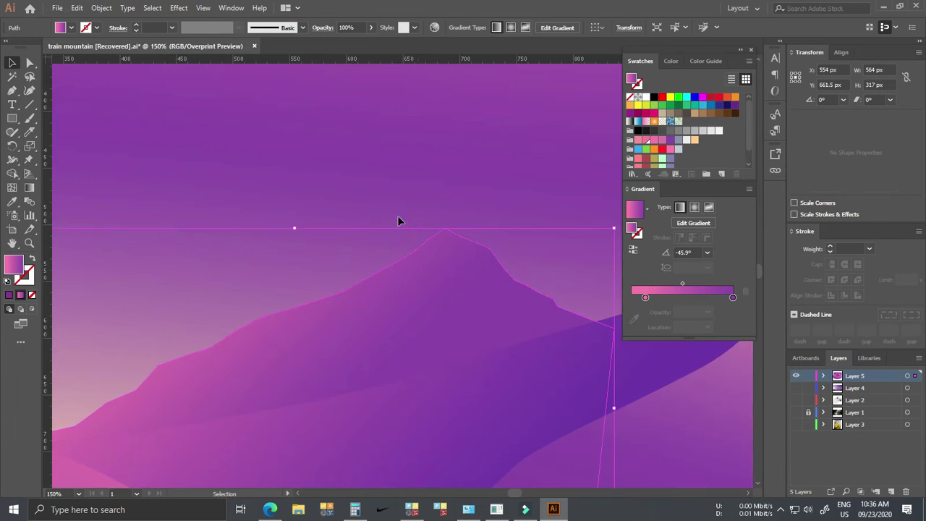
left_click(415, 215)
left_click(445, 227)
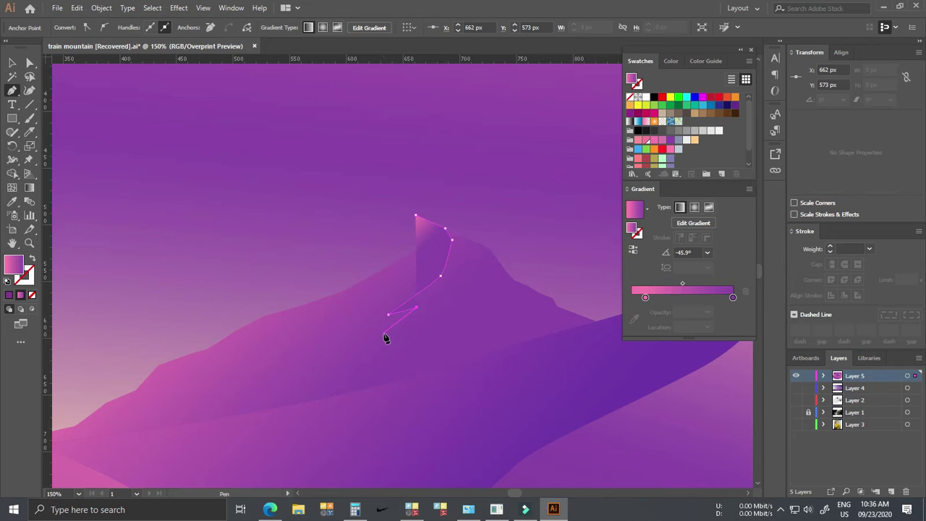
left_click(335, 390)
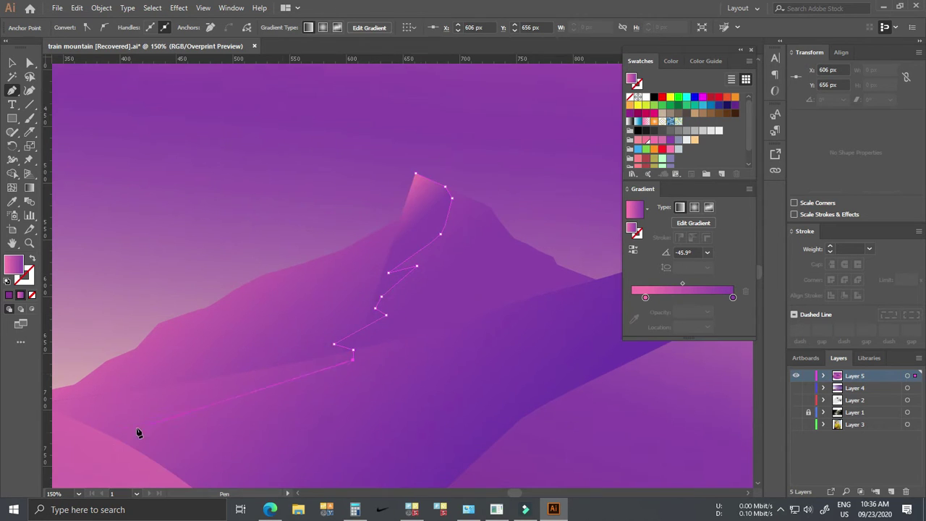
scroll(139, 432, "down", 2)
left_click(72, 452)
left_click(61, 396)
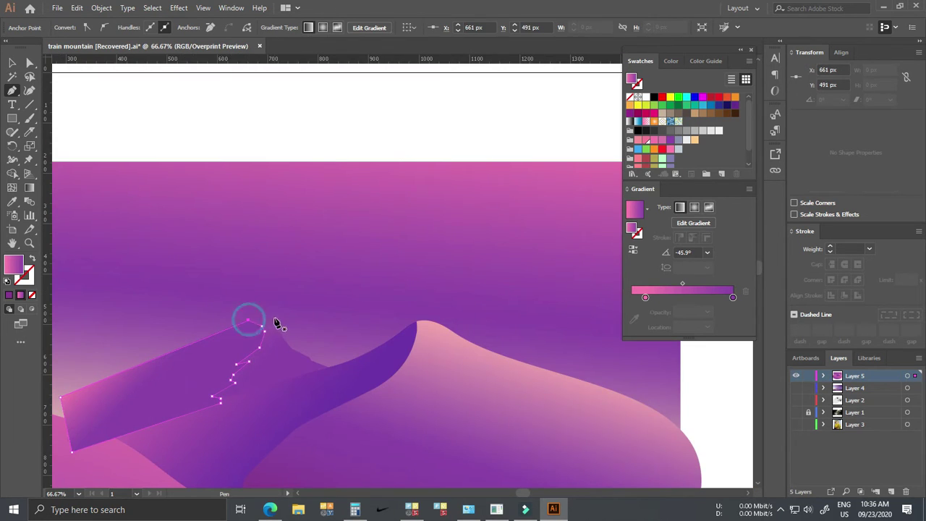
Divide the mountain along the ridge path with the Shape Builder tool
left_click(300, 360, "shift")
scroll(289, 278, "up", 1)
key("shift+m")
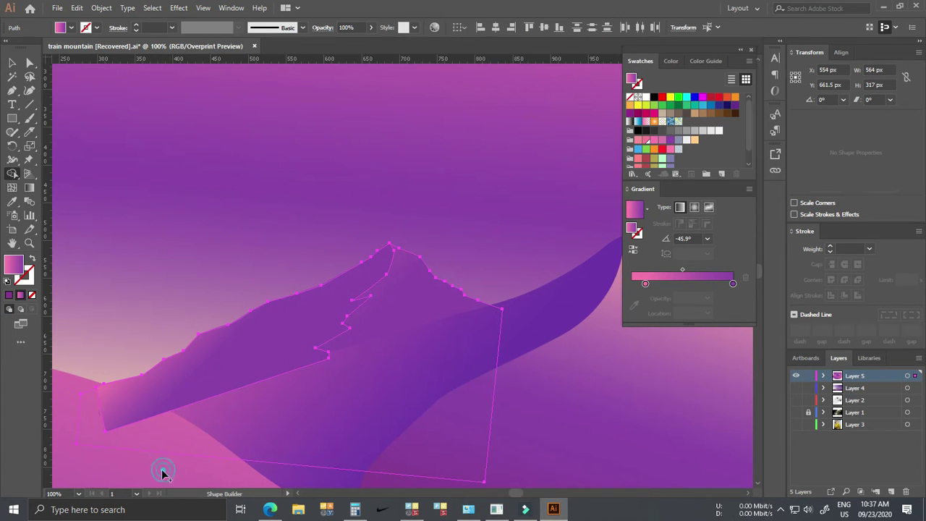
left_click(162, 473)
key("v")
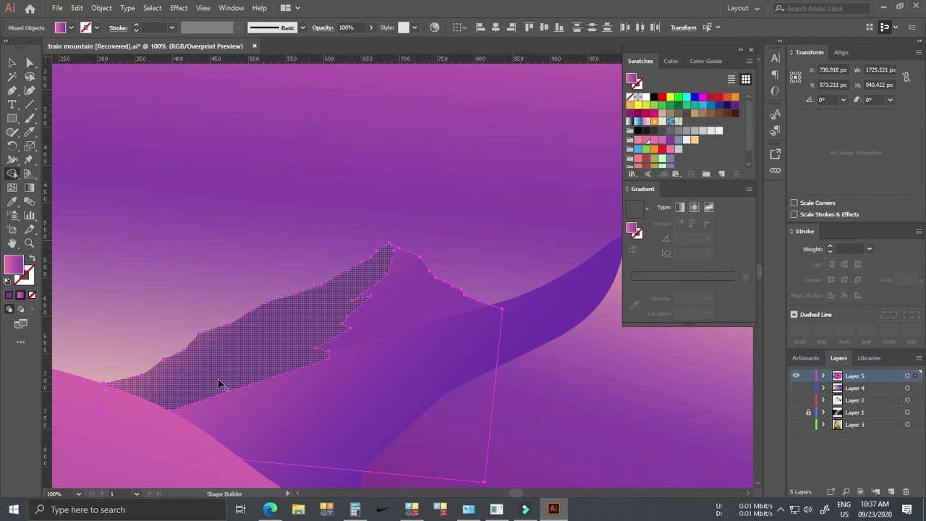
Select the mountain's new shadow face, then deselect everything
left_click(219, 383)
scroll(270, 344, "up", 1)
left_click(234, 436)
key(".")
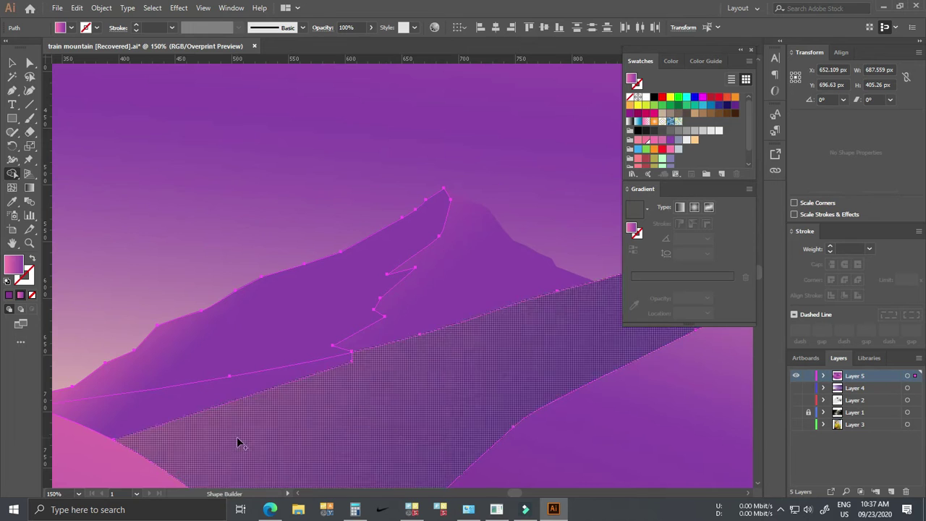
scroll(315, 430, "down", 2)
left_click(382, 274)
scroll(385, 293, "up", 2)
Recolour the mountain face's right gradient stop to bluish purple (5F4CAD)
scroll(386, 298, "down", 2)
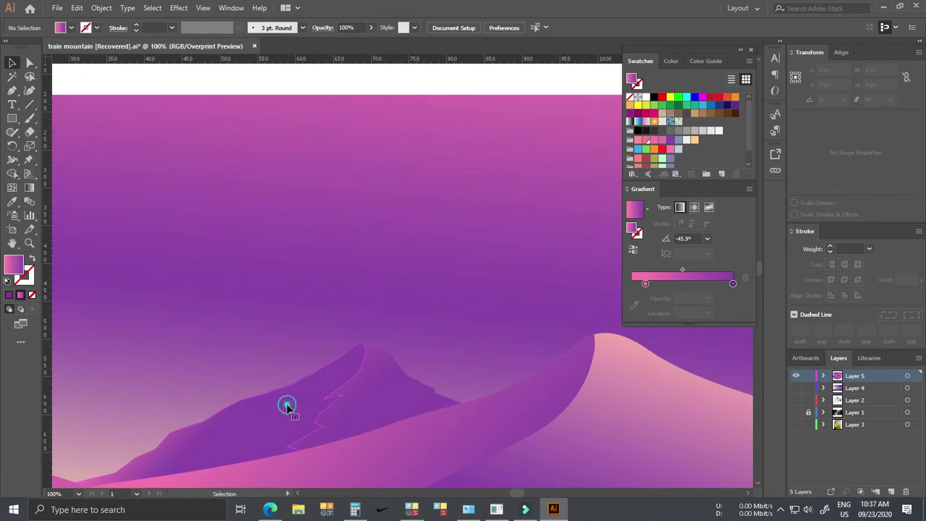
left_click(285, 405)
double_click(732, 297)
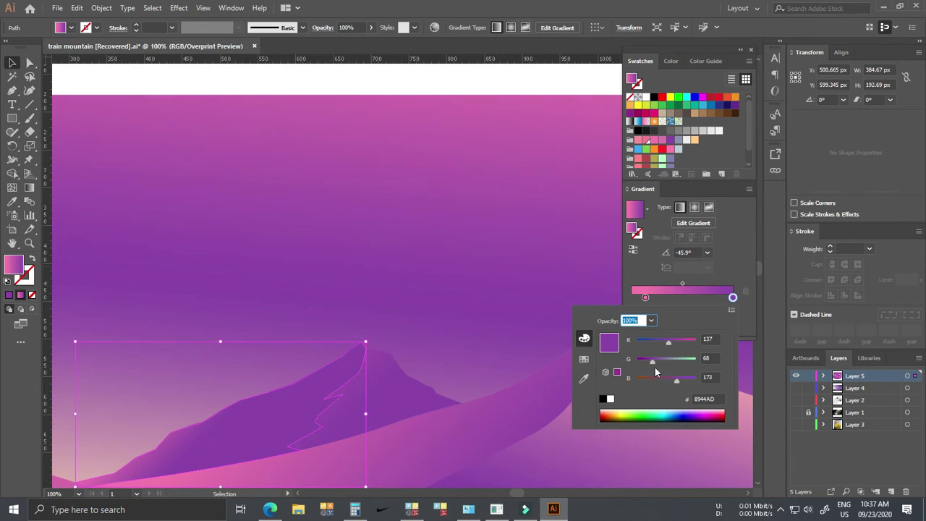
left_click(654, 349)
left_click(460, 219)
Rearrange the back mountain's gradient stops so it turns pink, with a sampled purple left stop
left_click(446, 358)
left_click(645, 298)
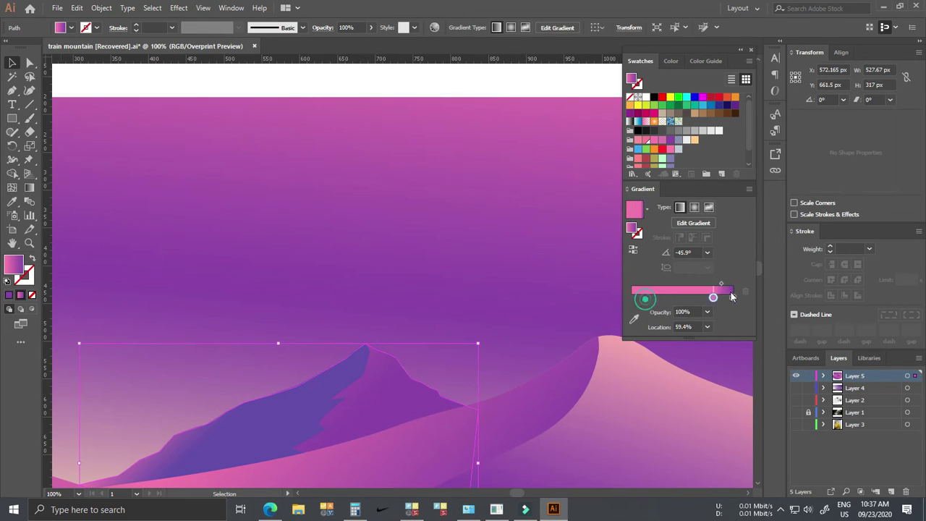
left_click_drag(730, 296, 666, 299)
double_click(630, 297)
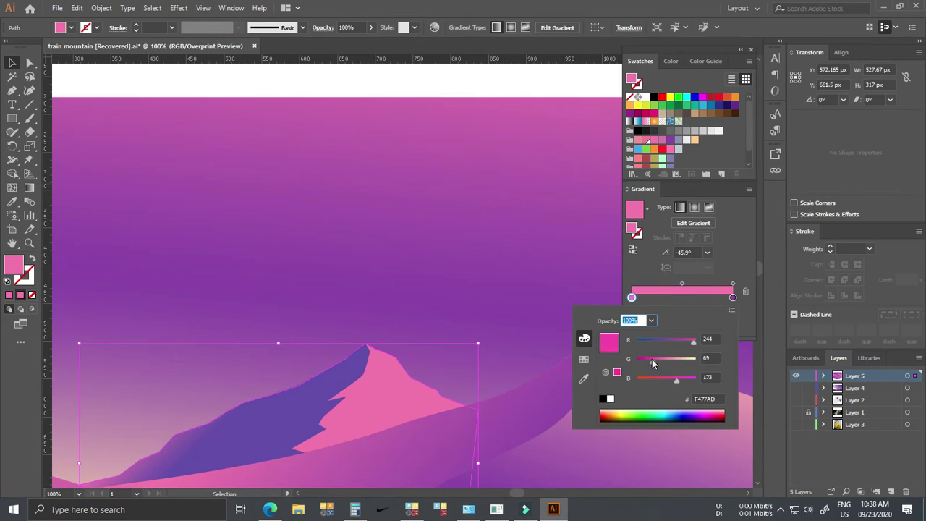
left_click(584, 379)
Redraw the gradient directions across the mountain and dune shapes, then clear the selection
left_click(399, 392)
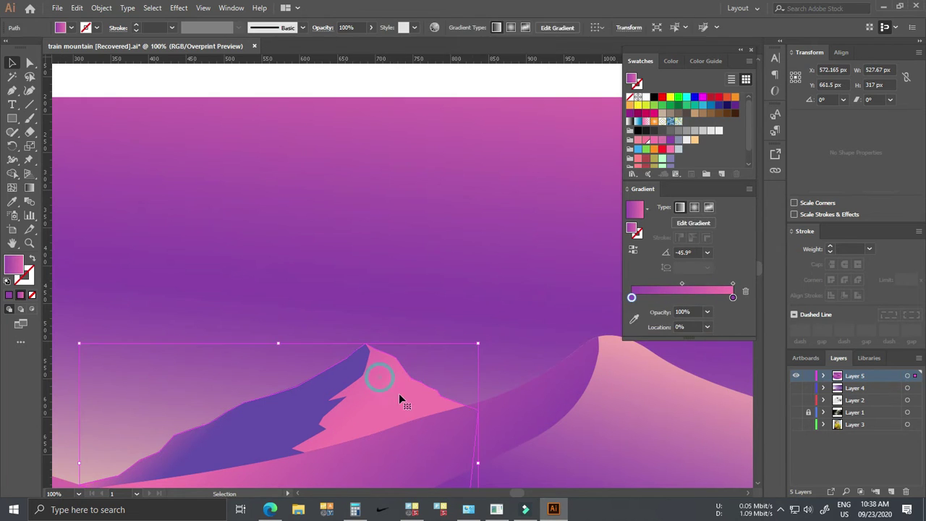
scroll(367, 349, "down", 2)
left_click_drag(233, 279, 393, 366)
left_click_drag(193, 345, 444, 357)
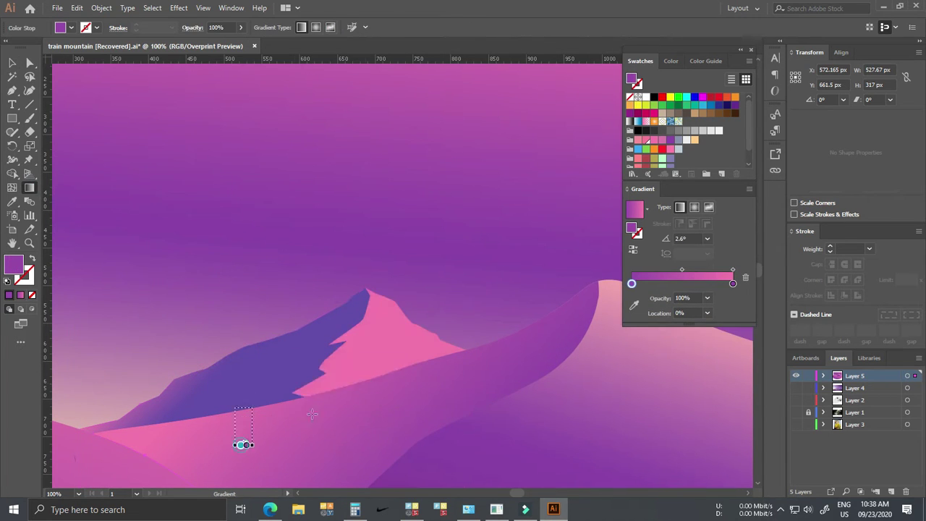
left_click_drag(242, 441, 417, 347)
key("ctrl+shift+a")
key("ctrl+minus")
key("ctrl+minus")
key("ctrl+minus")
key("ctrl+plus")
key("ctrl+plus")
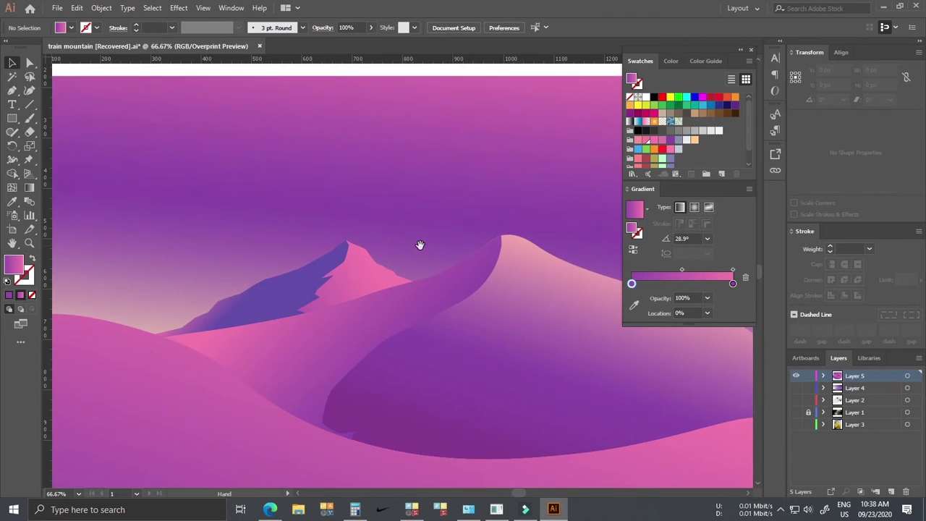
Draw a 450 × 450 px sun circle over the dunes and send it behind the front dune
left_click(12, 118)
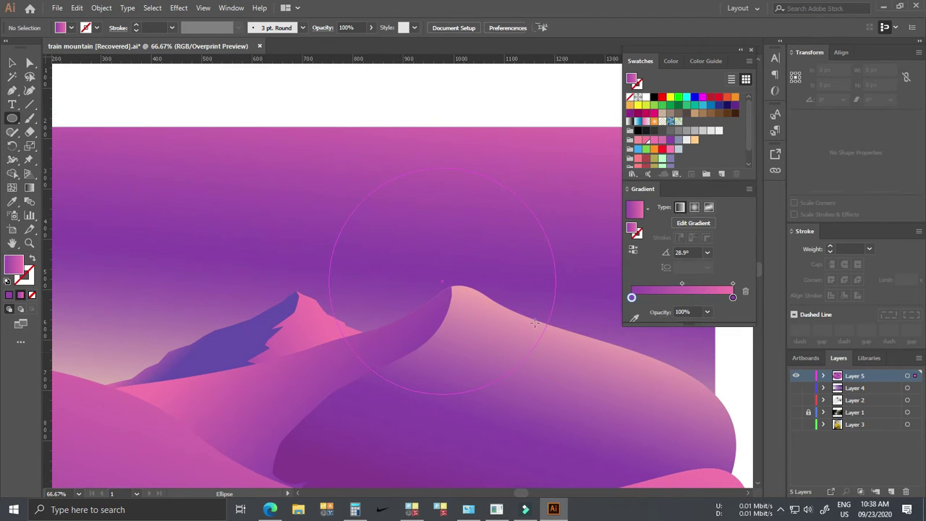
left_click_drag(442, 281, 579, 293)
left_click_drag(648, 309, 587, 289)
key("ctrl+bracketleft")
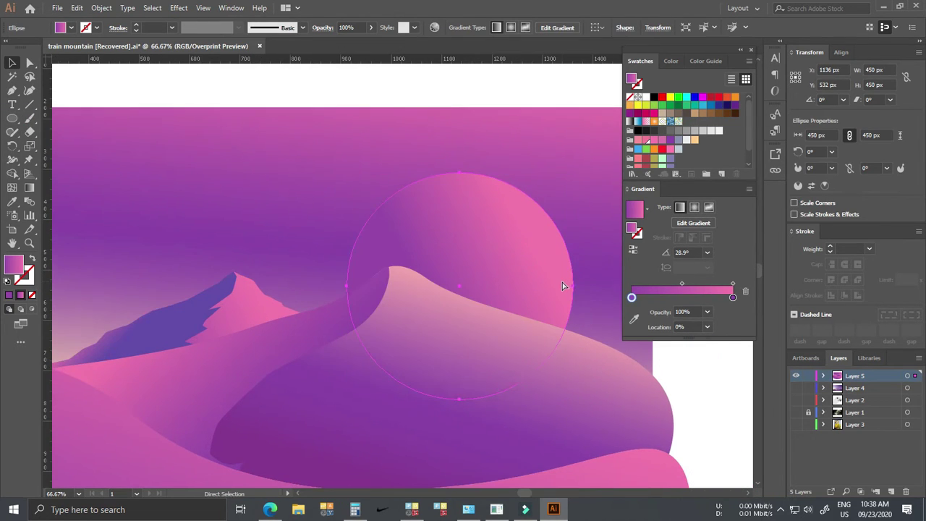
Angle the sun's pink-to-purple gradient steeply to about 77.7°, then deselect
key("g")
left_click_drag(470, 151, 427, 269)
mouse_move(378, 371)
left_mouse_down()
mouse_move(446, 275)
mouse_move(455, 180)
left_mouse_up()
left_click_drag(375, 451, 358, 225)
mouse_move(496, 436)
left_mouse_down()
mouse_move(362, 355)
mouse_move(458, 209)
left_mouse_up()
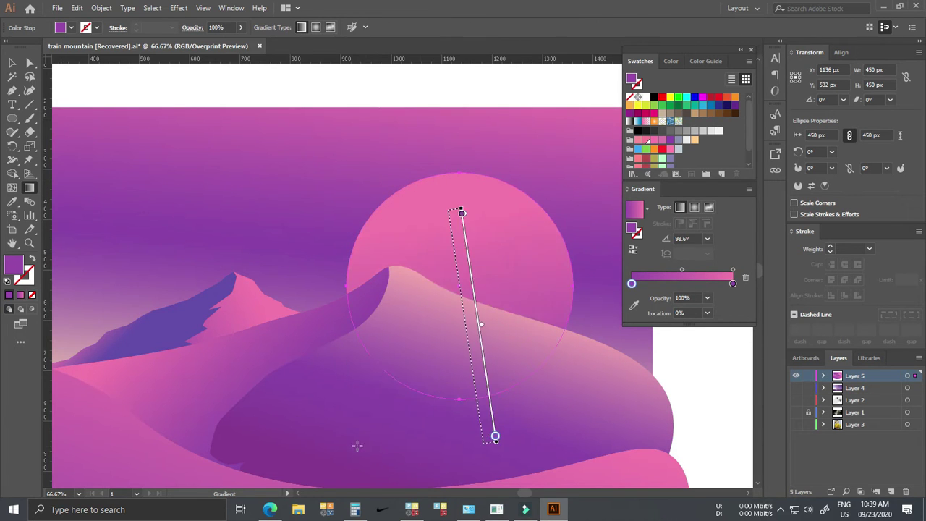
left_click_drag(360, 444, 430, 166)
left_click_drag(421, 439, 470, 222)
left_click_drag(382, 397, 442, 110)
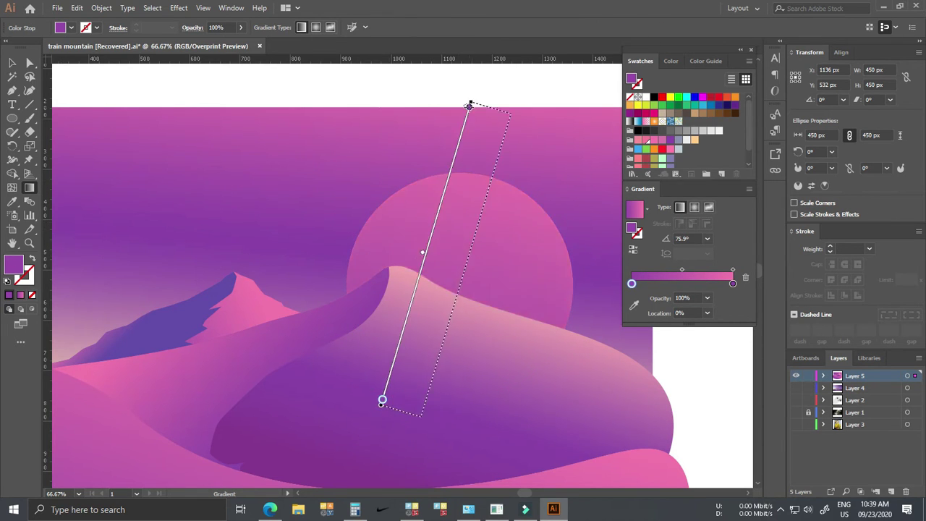
key("v")
left_click(316, 214)
scroll(316, 214, "down", 2)
Select the middle dune and make its left gradient stop purple
scroll(306, 290, "up", 3)
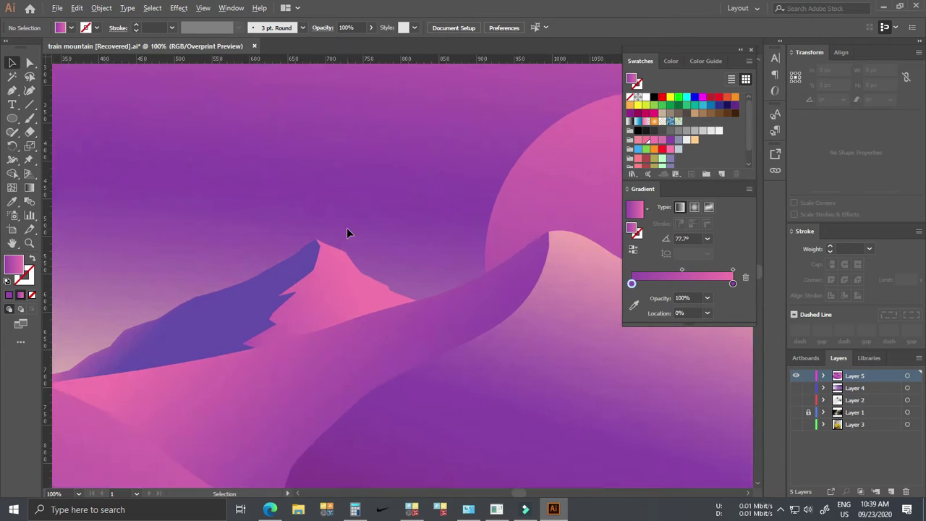
scroll(347, 233, "down", 3)
left_click(311, 293)
mouse_move(631, 297)
left_mouse_down()
mouse_move(645, 297)
mouse_move(632, 297)
left_mouse_up()
double_click(631, 298)
left_click(639, 371)
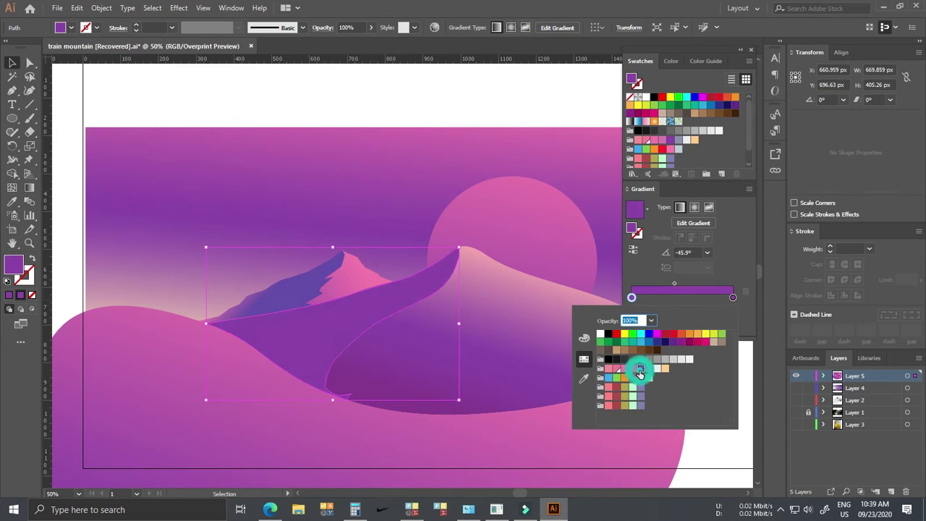
Make the right stop pink and run the dune gradient nearly horizontally at 14.9°
key("g")
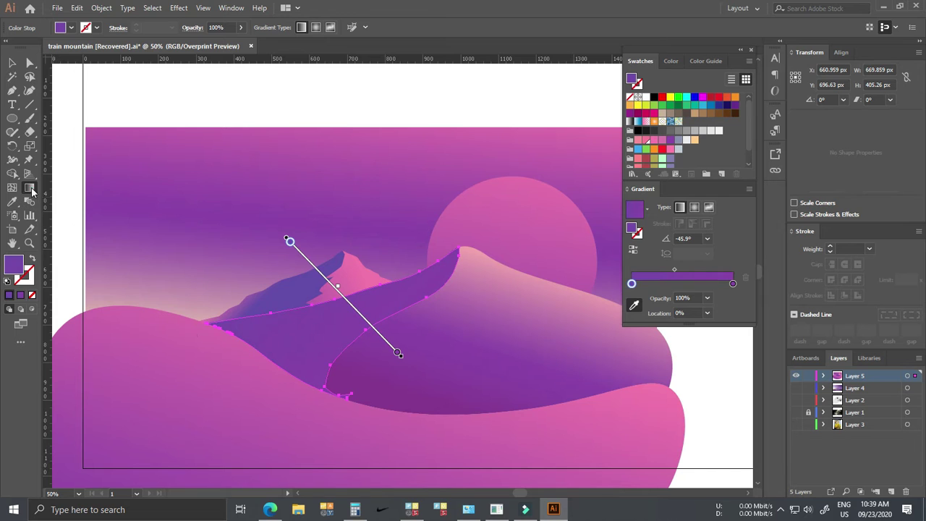
double_click(733, 284)
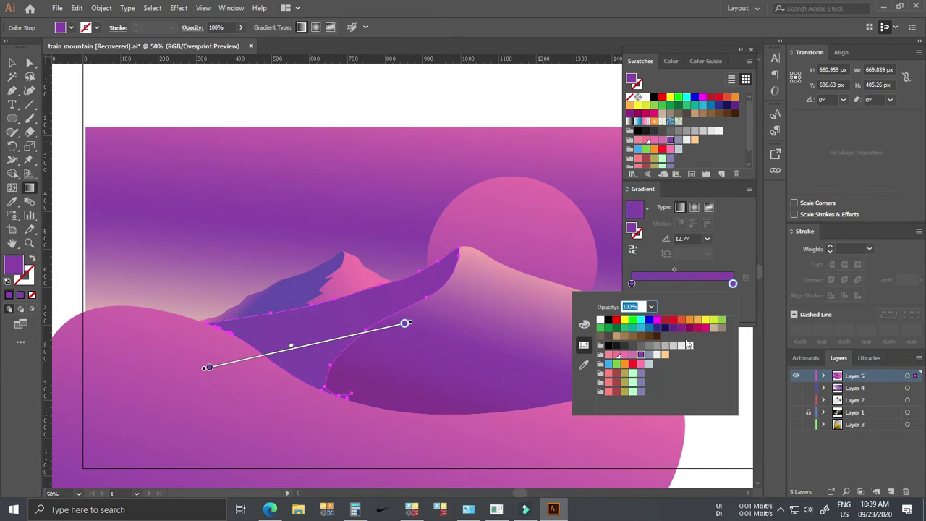
left_click(633, 354)
left_click_drag(207, 297, 674, 276)
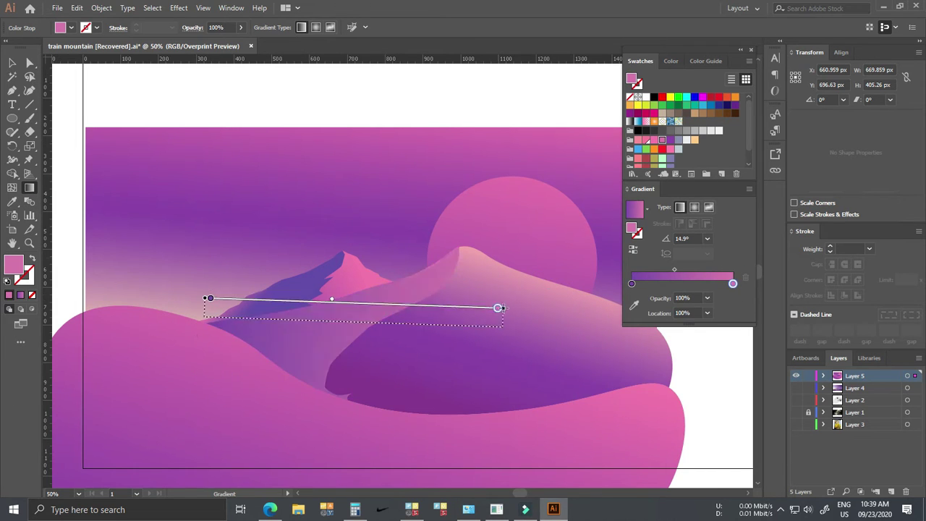
key("v")
left_click(225, 293)
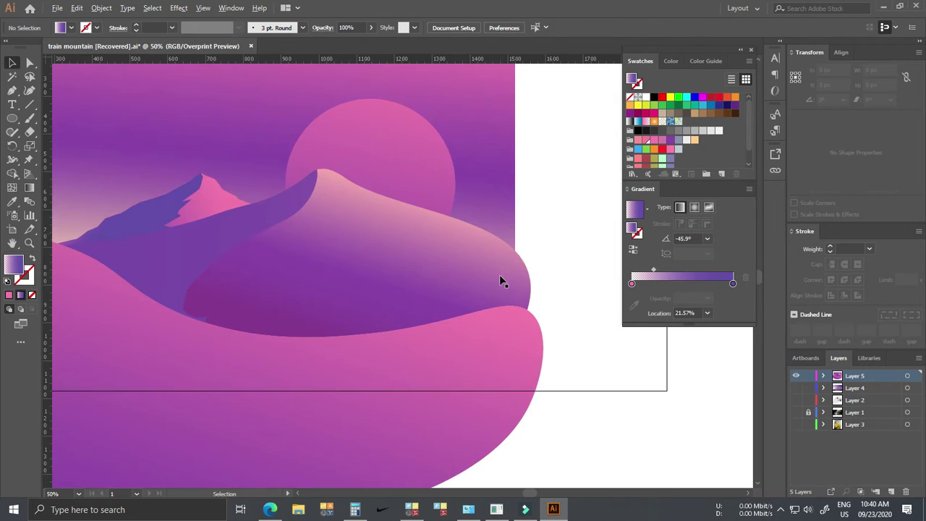
Select the sky rectangle in Layer 5 and angle its gradient nearly vertically at -85.1°
scroll(499, 274, "down", 3)
scroll(326, 181, "up", 3)
left_click(257, 221)
left_click(822, 376)
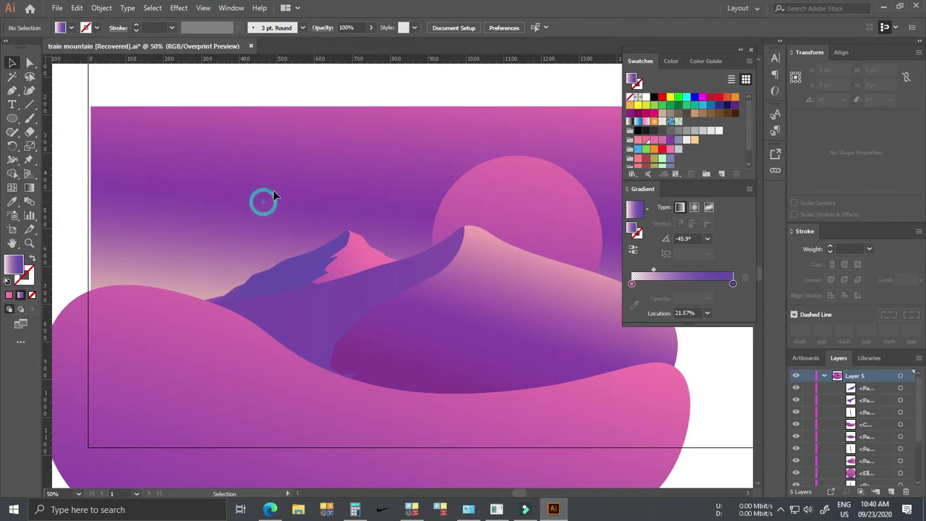
scroll(262, 198, "down", 2)
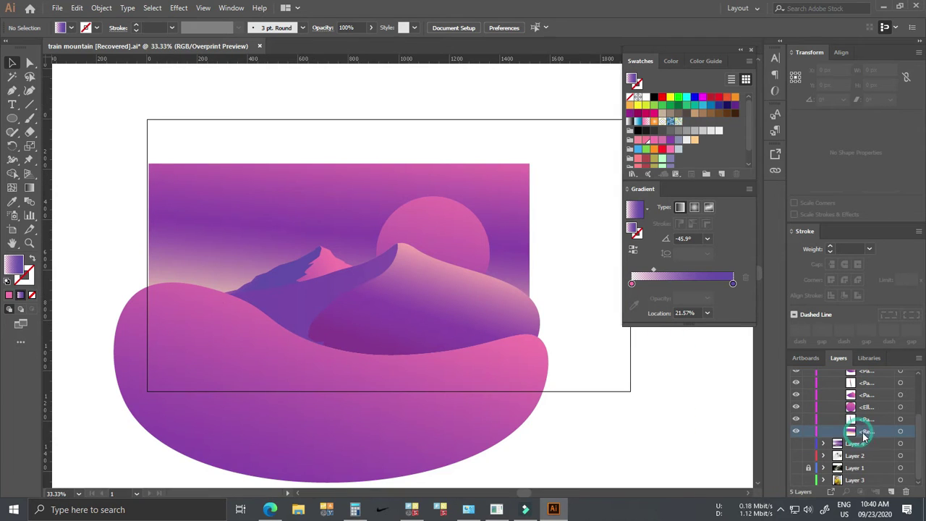
left_click(512, 222)
key("g")
left_click_drag(352, 244, 471, 397)
mouse_move(374, 144)
left_mouse_down()
mouse_move(389, 184)
mouse_move(378, 329)
left_mouse_up()
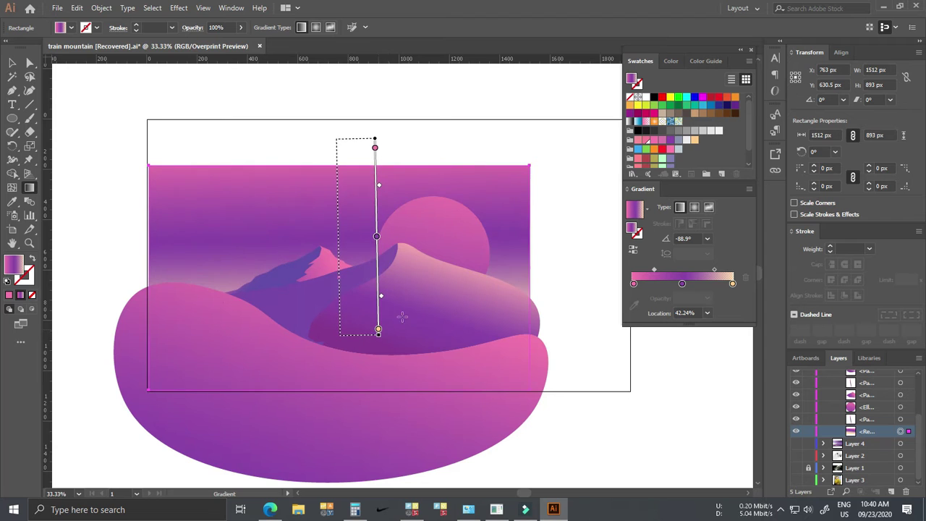
left_click_drag(344, 148, 340, 149)
left_click_drag(378, 329, 357, 327)
Move the middle purple stop to 44.15%, set its opacity to 80%, and lock the sky
left_click(350, 237)
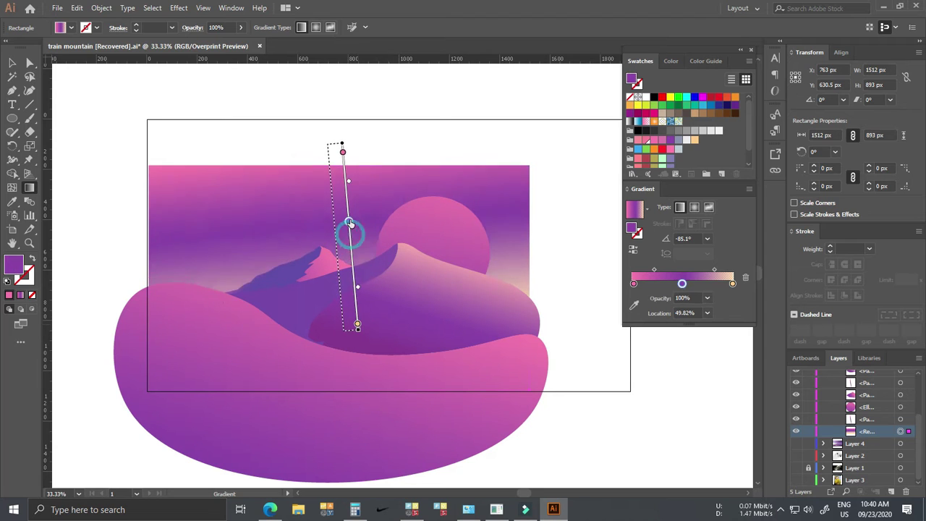
left_click_drag(350, 237, 349, 226)
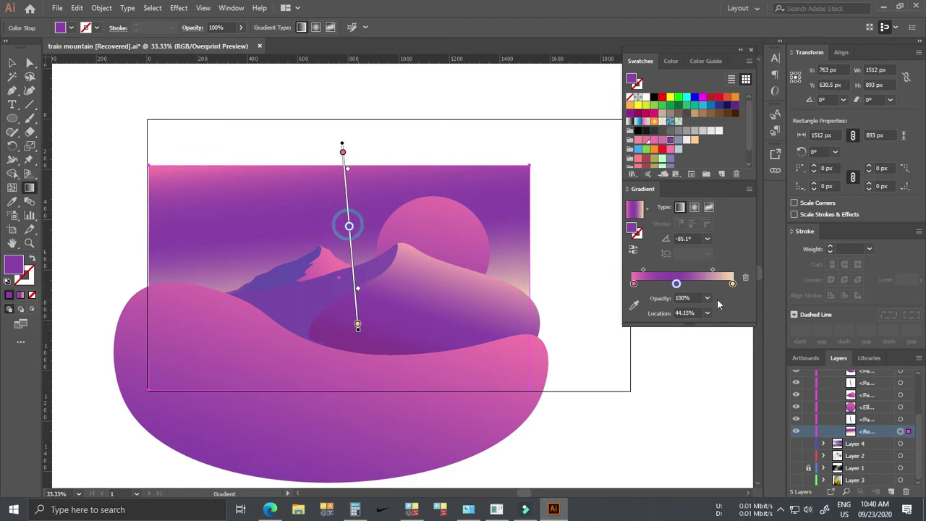
left_click(708, 297)
left_click(721, 374)
left_click(707, 297)
left_click(721, 399)
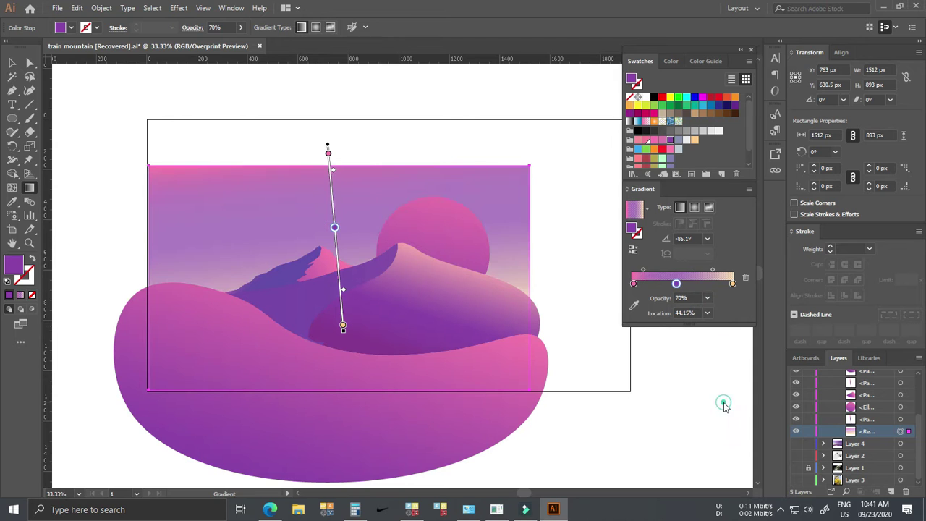
left_click(707, 297)
left_click(721, 412)
key("v")
left_click(807, 431)
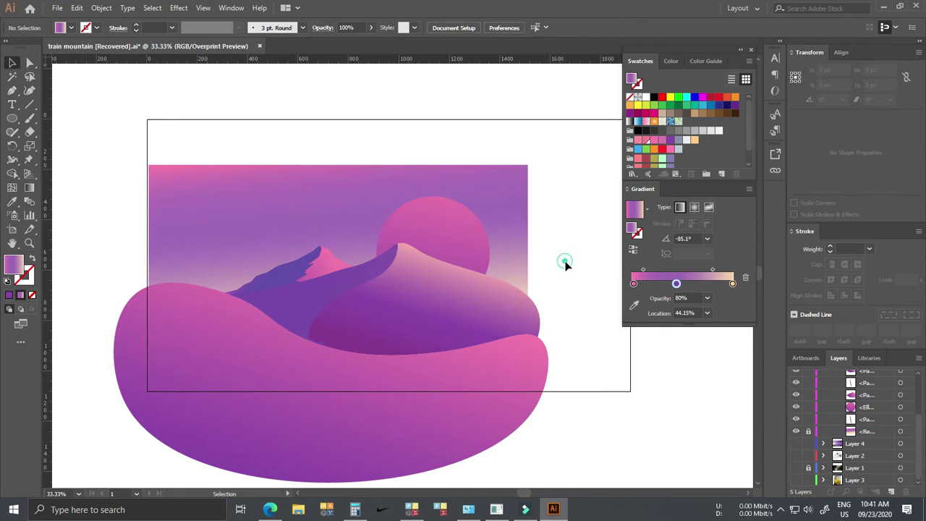
scroll(564, 260, "up", 2)
Draw a closed triangular peak along the dune's edge below the sun
scroll(333, 270, "down", 1)
left_click(478, 277)
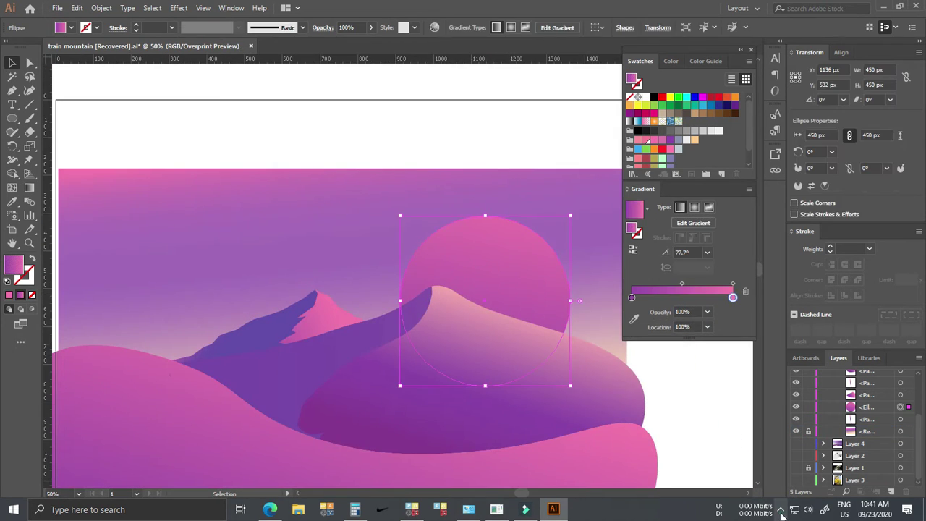
left_click(554, 147)
scroll(579, 374, "up", 3)
key("p")
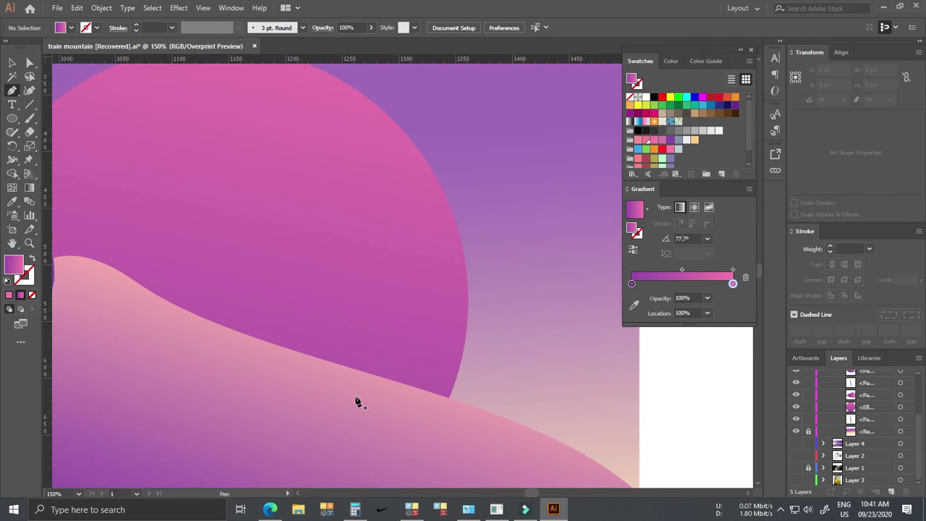
left_click(342, 409)
left_click(418, 373)
left_click(448, 351)
left_click(482, 397)
left_click(488, 416)
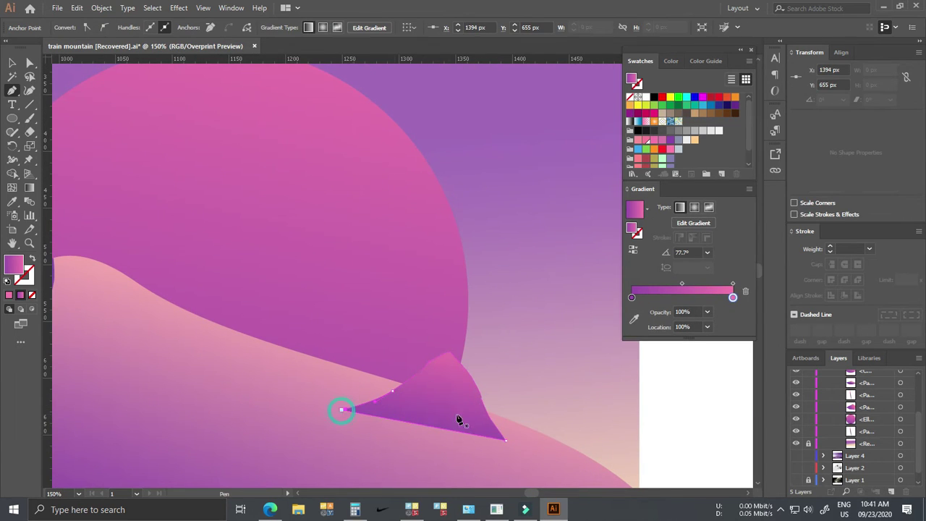
Draw a second, 179 × 162 px peak shape to its right
left_click(509, 436)
left_click(591, 413)
scroll(591, 413, "down", 1)
left_click(661, 450)
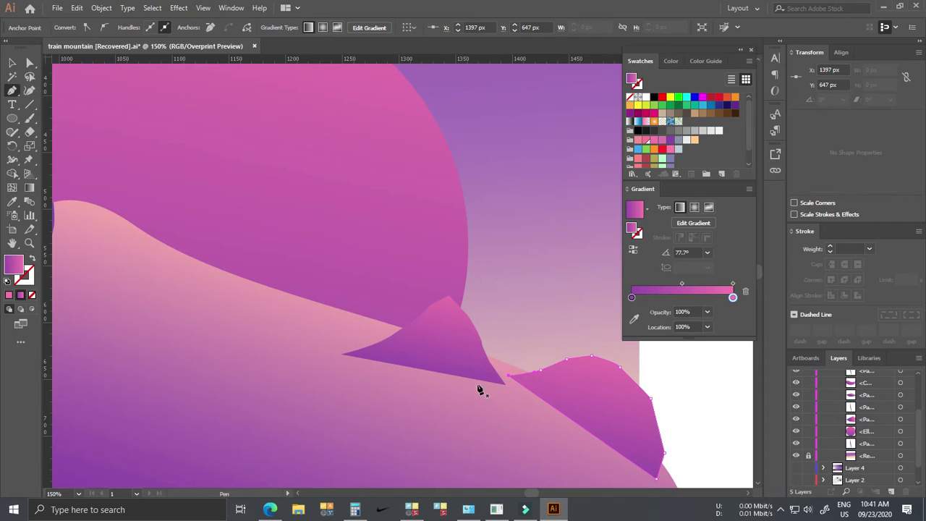
Send the triangular peak behind the dune and select the right peak
key("v")
left_click(470, 363)
key("ctrl+[")
key("a")
left_click(573, 389)
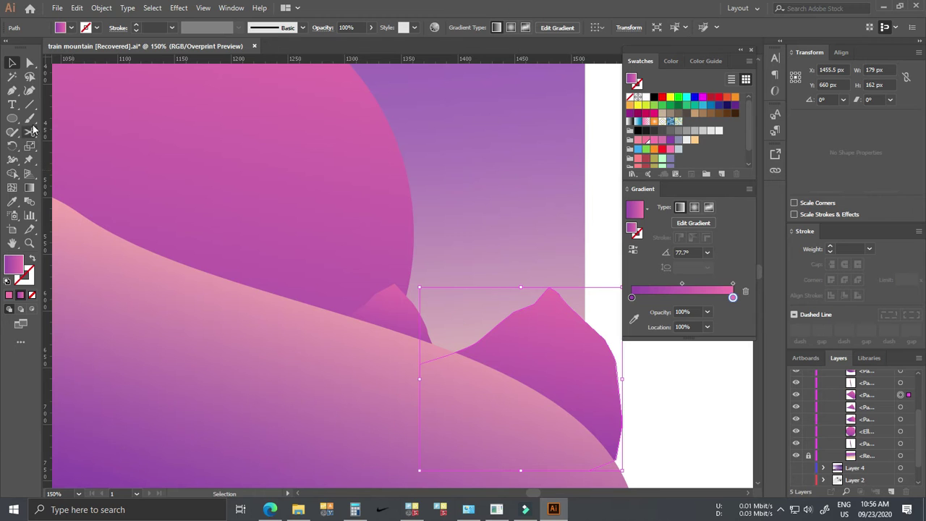
Slice the right peak and select only its cut piece
left_click_drag(30, 132, 72, 156)
scroll(548, 294, "up", 2)
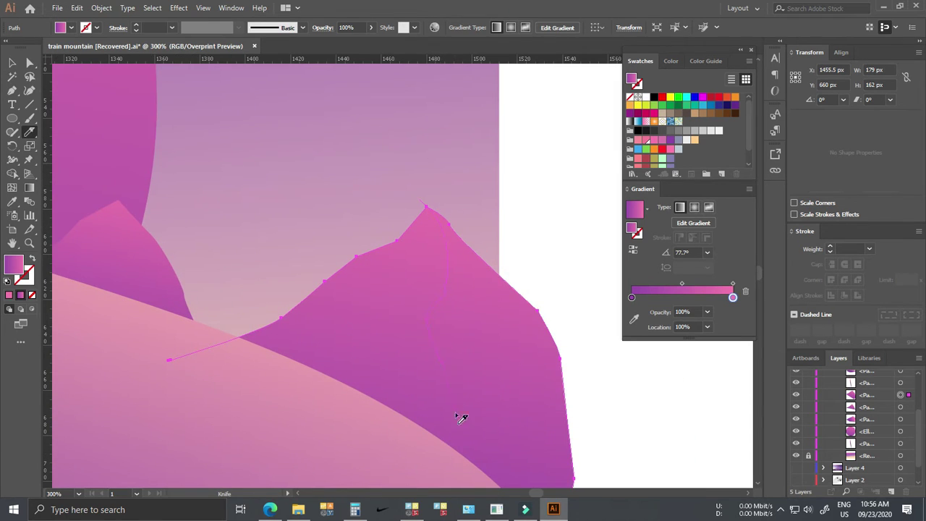
scroll(460, 417, "down", 3)
key("v")
left_click(486, 321)
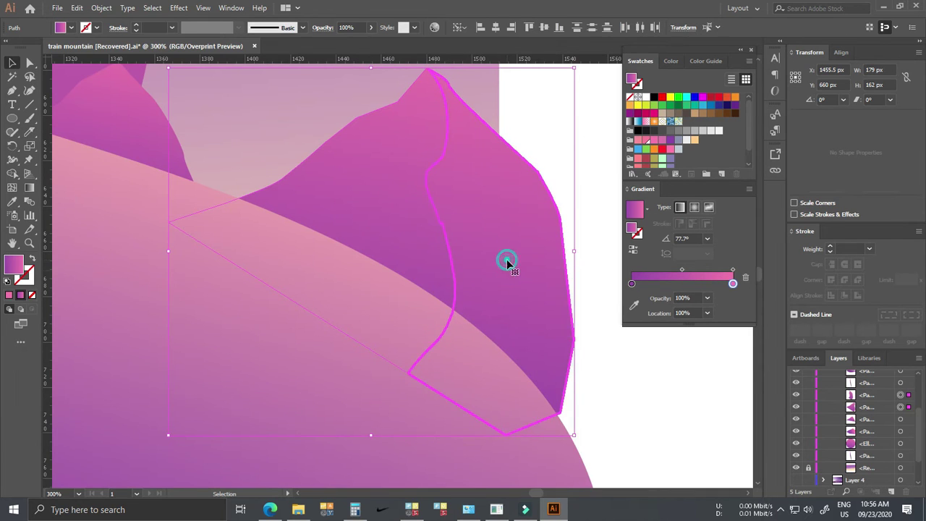
left_click(506, 259)
scroll(506, 259, "up", 1)
Set the piece's gradient start to RGB 148/53/173 and angle the gradient diagonally at 130°
double_click(631, 296)
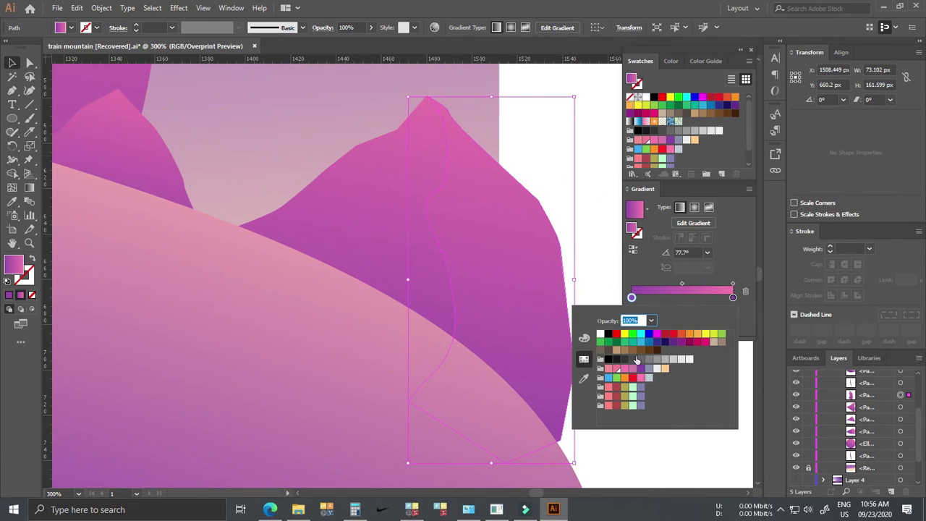
double_click(631, 296)
left_click(584, 338)
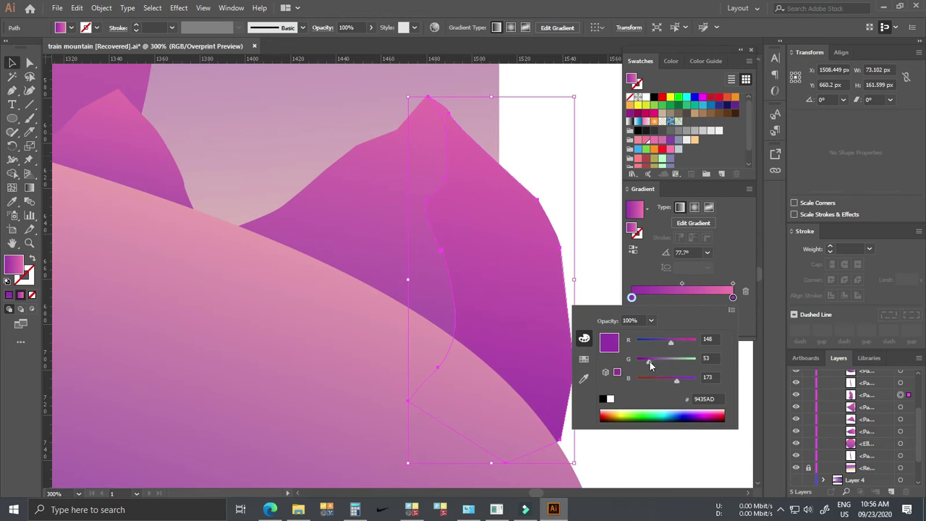
left_click(29, 187)
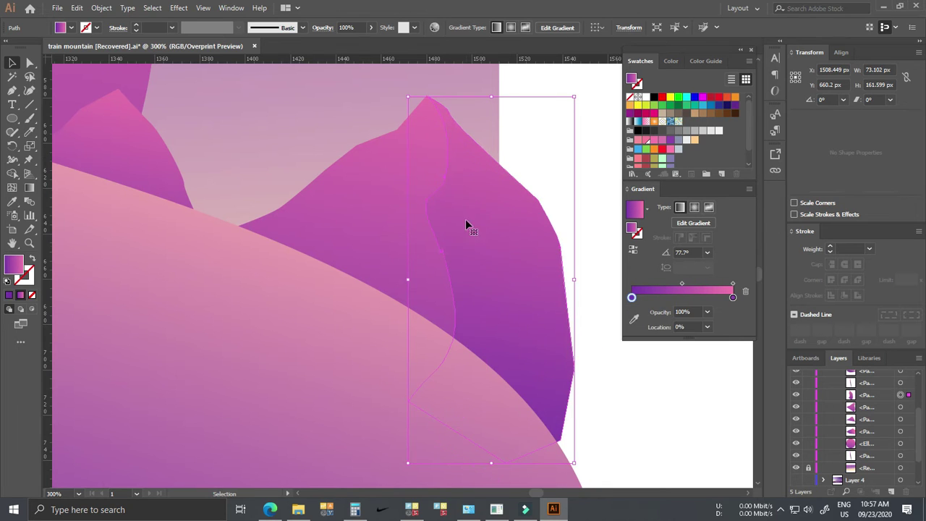
left_click_drag(577, 360, 330, 140)
left_click_drag(585, 354, 320, 195)
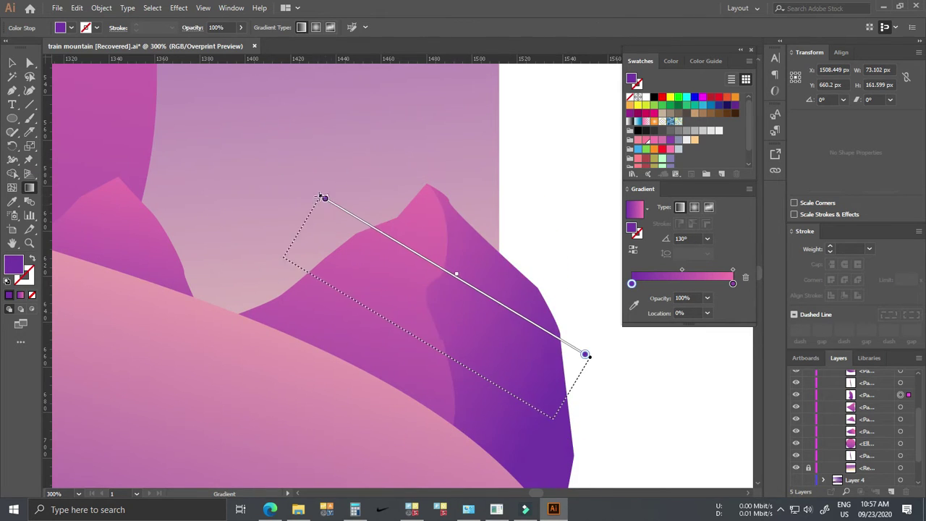
key("v")
scroll(531, 264, "up", 5)
scroll(530, 251, "down", 3)
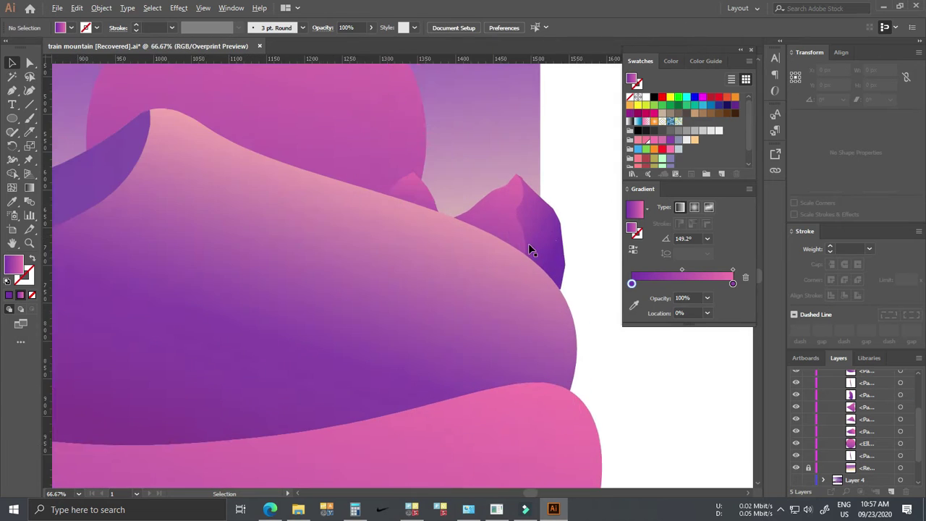
left_click(531, 250)
Cut the small peak behind the dune, isolate its right piece, and set the start stop to 9449AD
left_click_drag(411, 79, 432, 227)
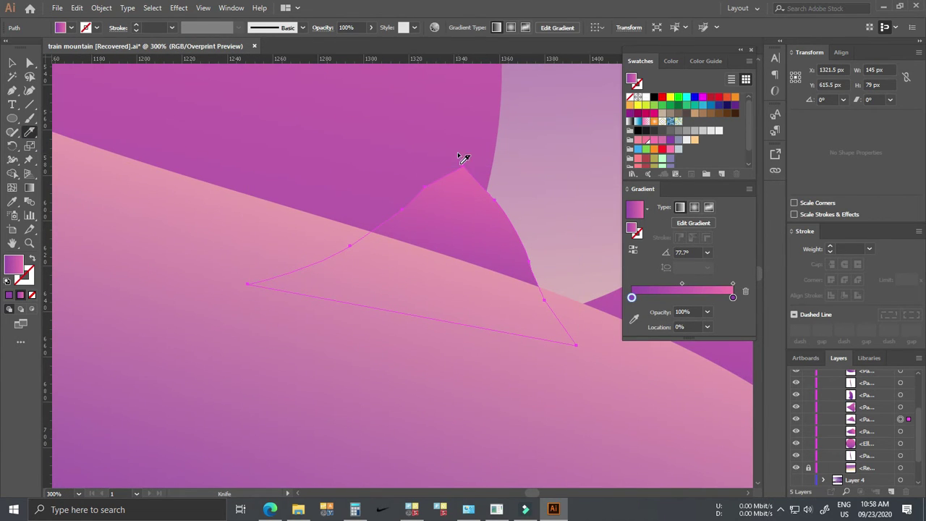
left_click_drag(452, 316, 444, 320)
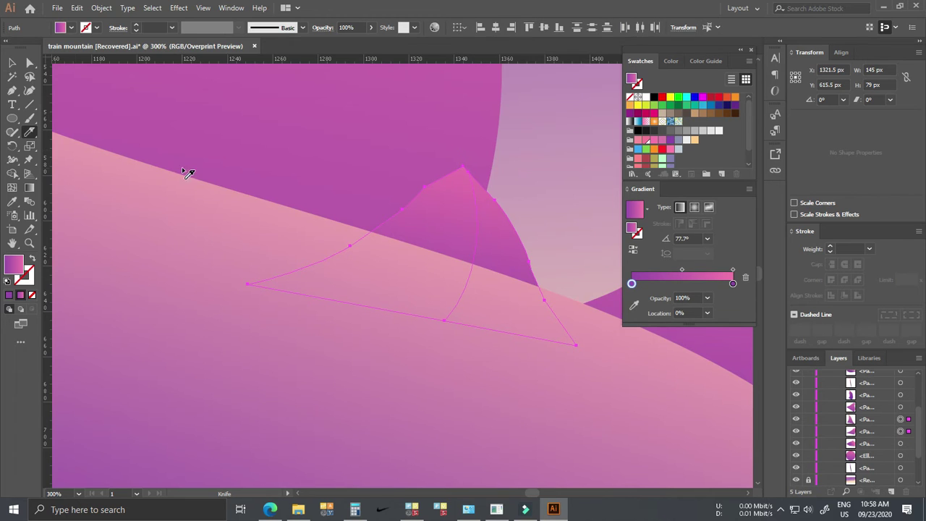
double_click(494, 246)
left_click(632, 297)
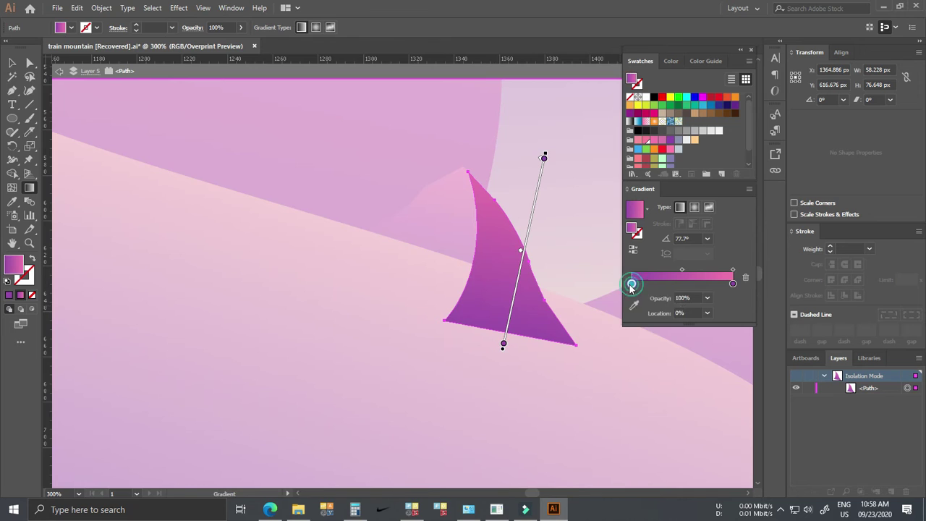
double_click(632, 284)
double_click(631, 283)
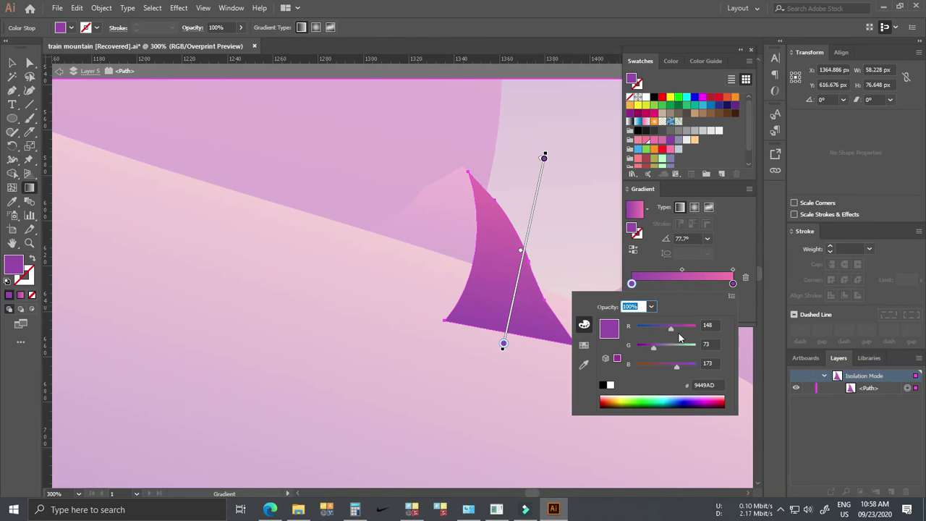
left_click(527, 19)
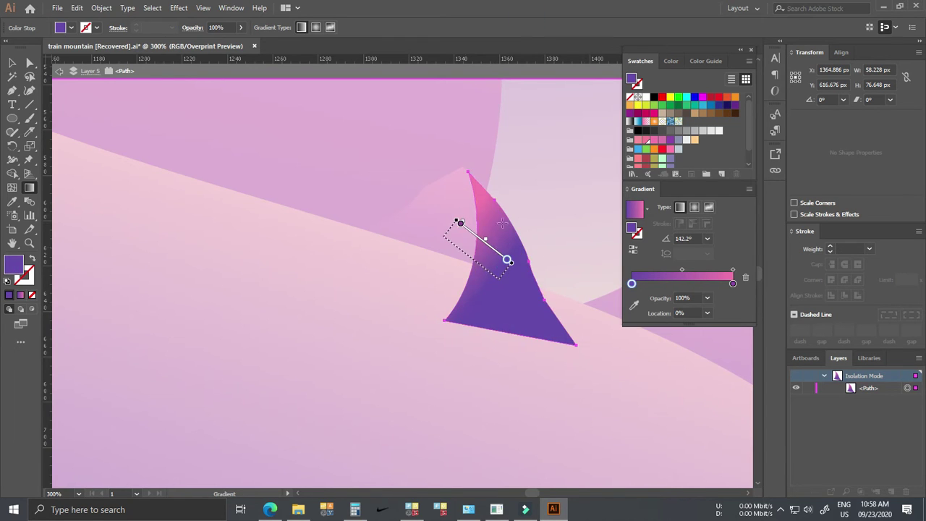
Angle the violet-to-pink gradient diagonally at about 139°, then exit isolation
left_click_drag(459, 216, 433, 162)
key("v")
key("Escape")
scroll(550, 163, "down", 1)
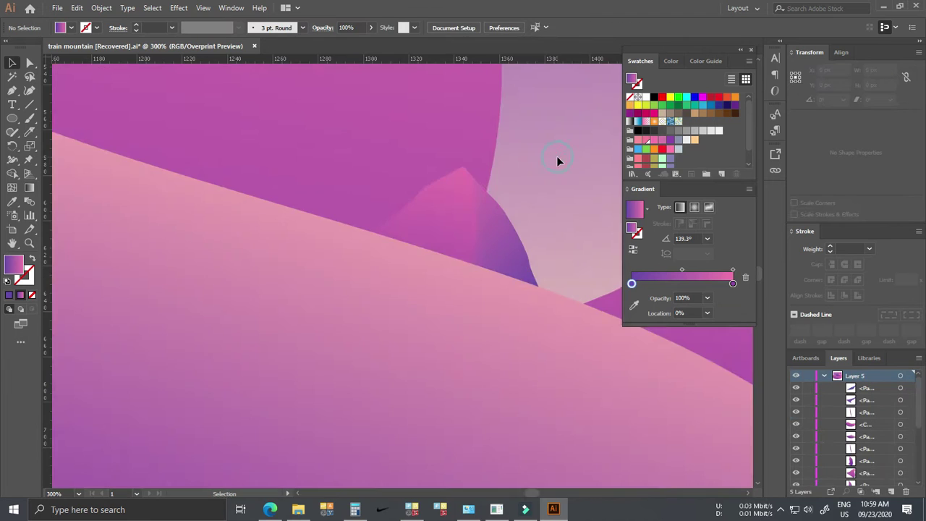
scroll(444, 242, "down", 2)
Set the sun gradient's end stop to pale yellow E9D076 and shift the stops to blend pink in
scroll(489, 296, "down", 1)
scroll(403, 310, "down", 1)
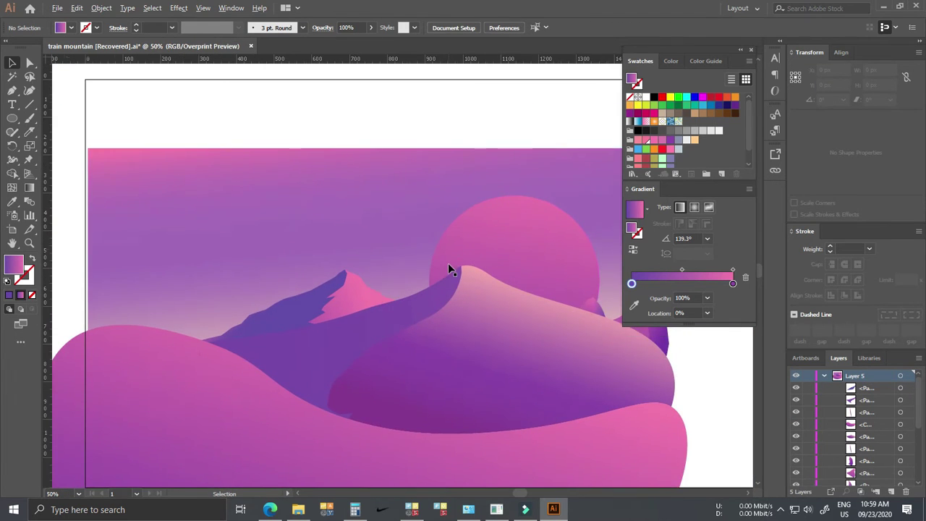
left_click(447, 262)
double_click(733, 298)
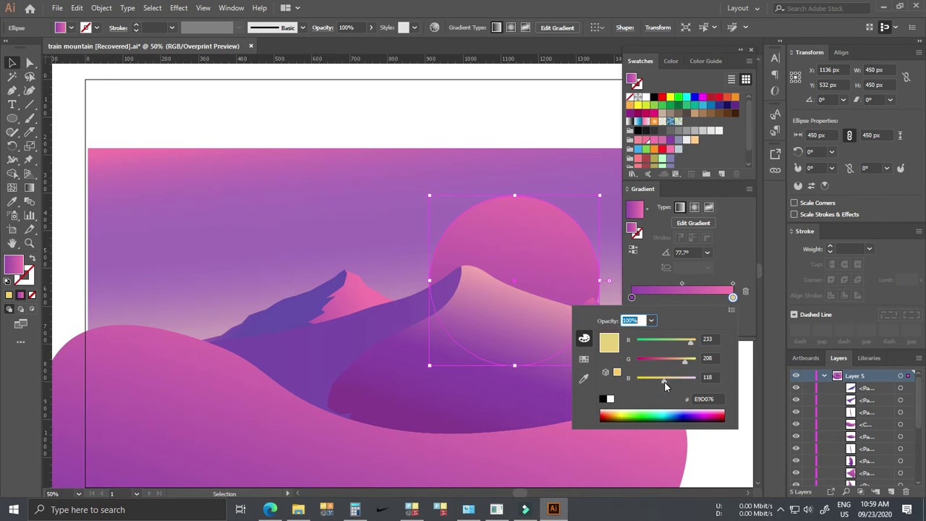
left_click(737, 266)
double_click(733, 297)
left_click(732, 297)
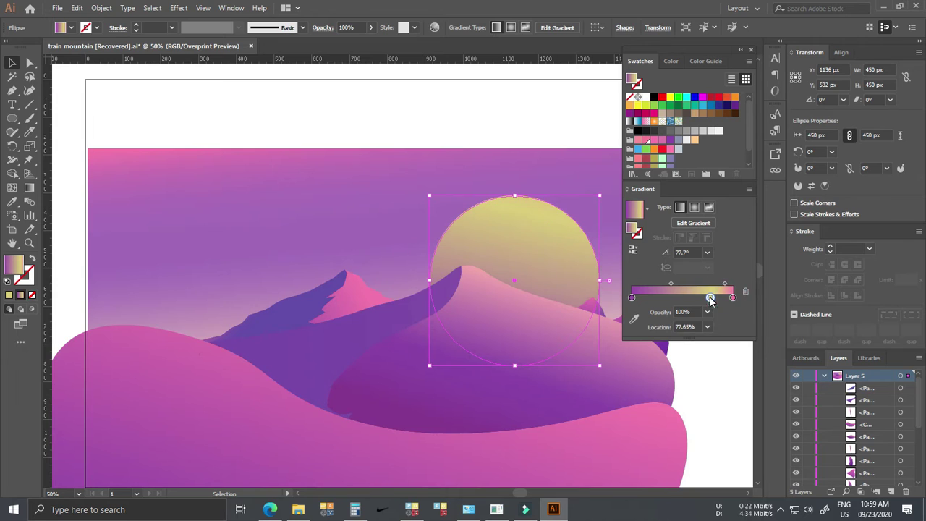
mouse_move(733, 297)
left_mouse_down()
mouse_move(719, 297)
mouse_move(729, 303)
left_mouse_up()
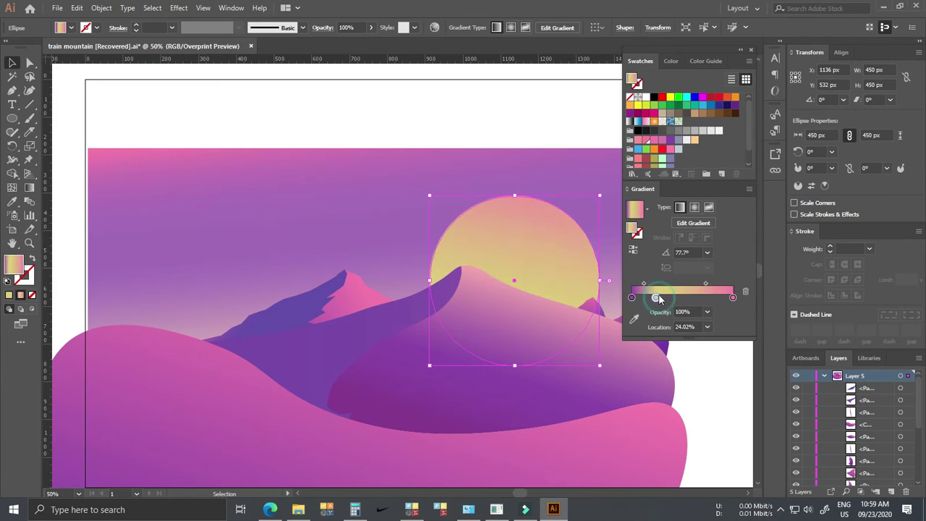
key("ctrl+shift+a")
scroll(547, 277, "down", 2)
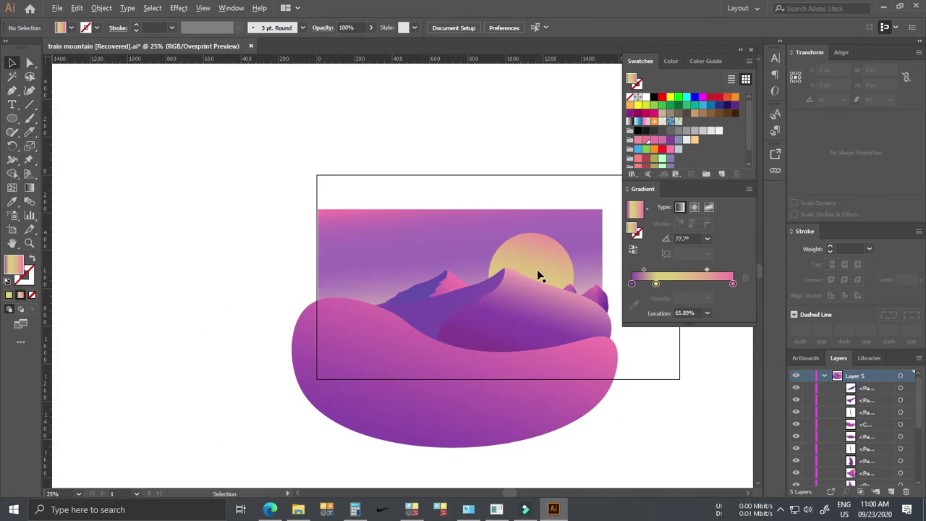
scroll(402, 377, "up", 1)
Set the large middle dune's first gradient stop to blue-purple 4D3681
scroll(402, 378, "up", 2)
left_click(333, 290)
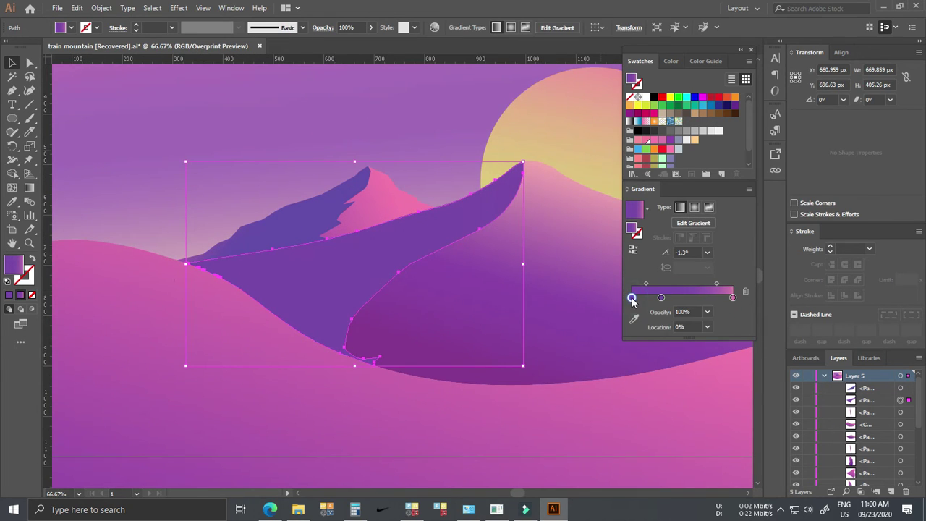
left_click(634, 318)
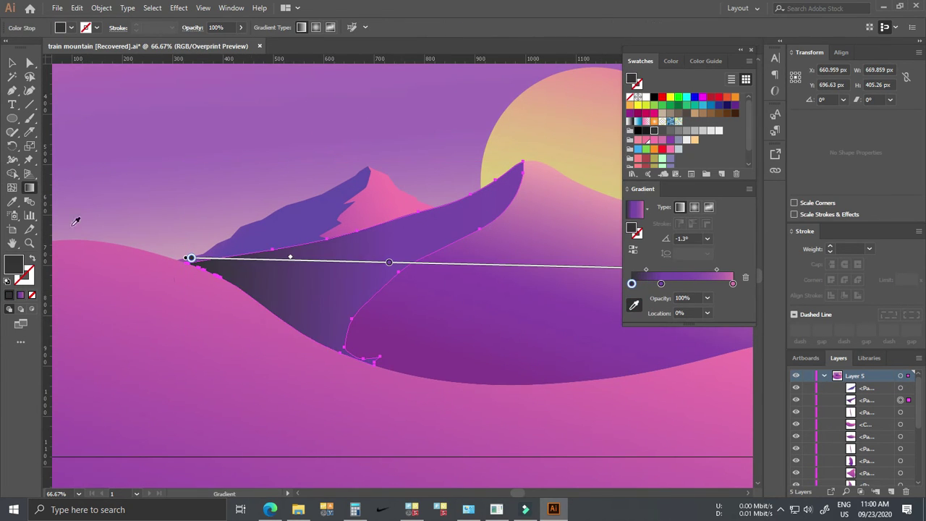
left_click(207, 269)
left_click(662, 131)
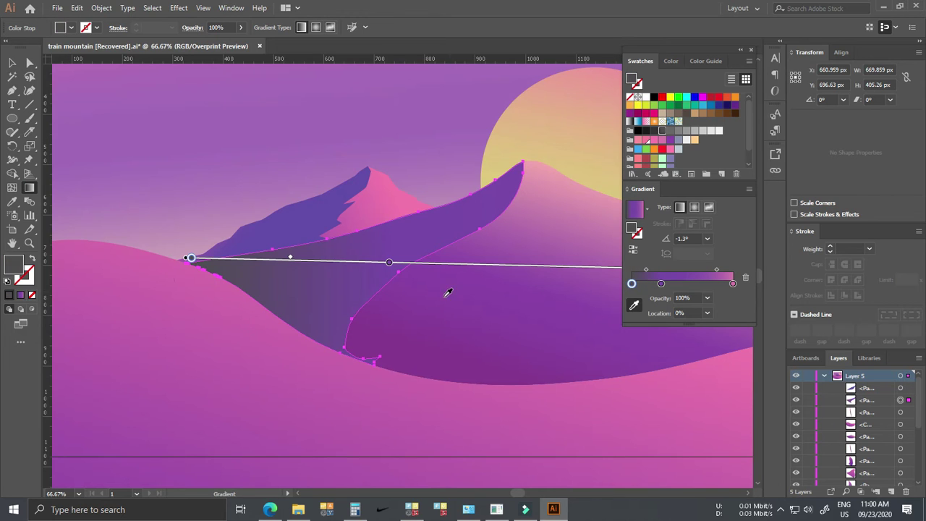
double_click(632, 283)
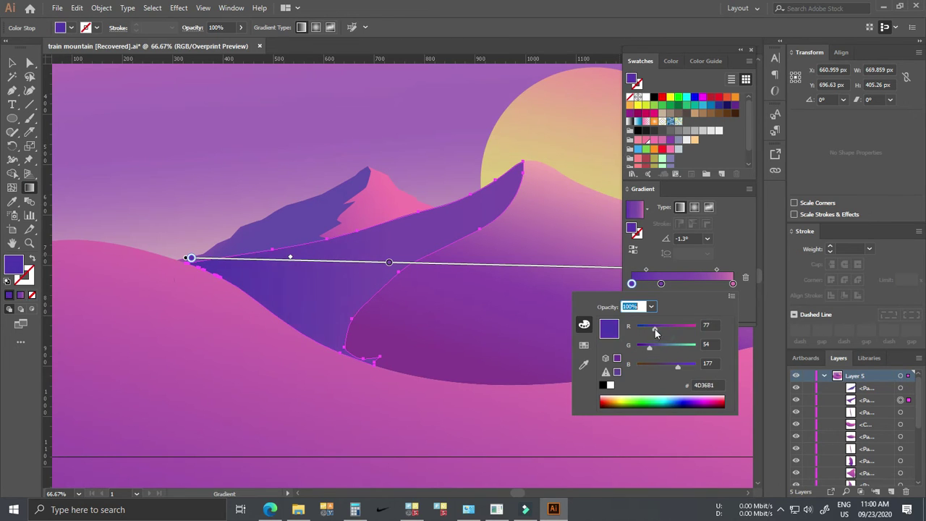
key("Return")
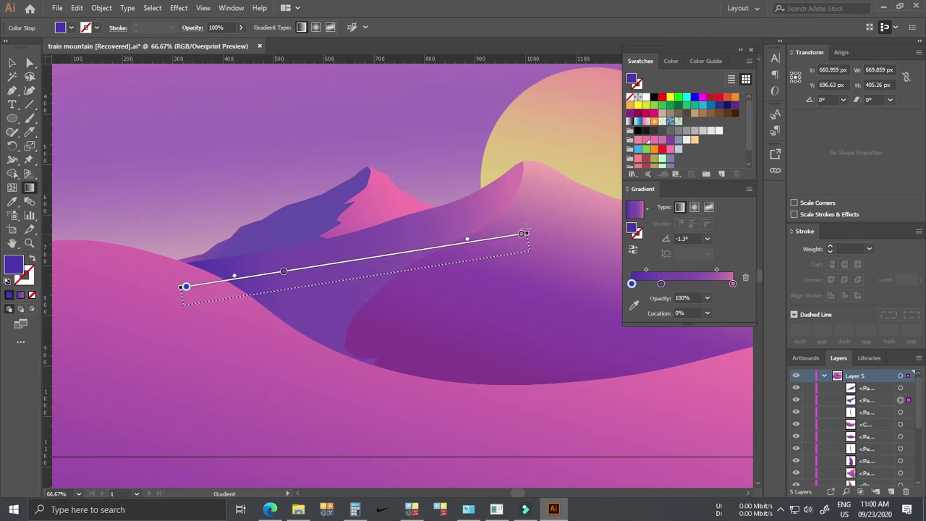
Angle the dune's gradient up along its left slope
left_click_drag(191, 257, 568, 203)
key("v")
left_click(413, 185)
scroll(414, 185, "down", 3)
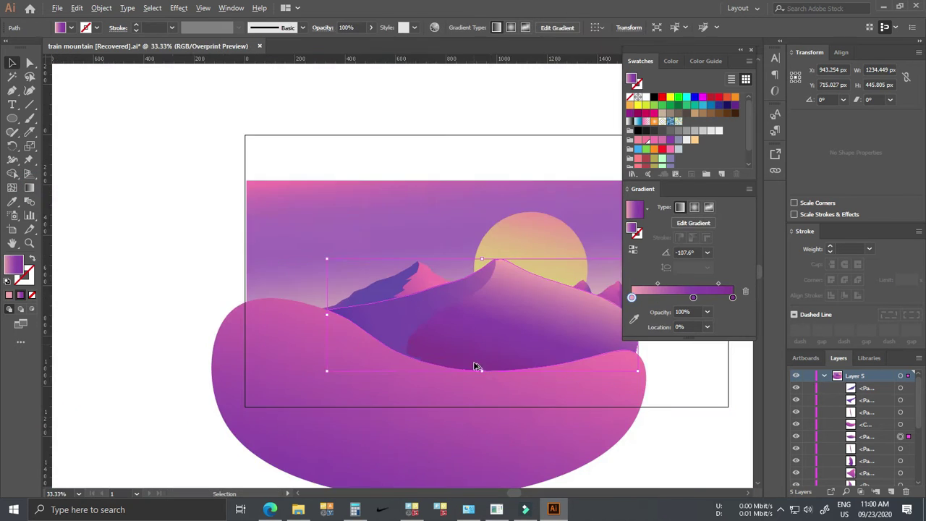
scroll(430, 337, "up", 3)
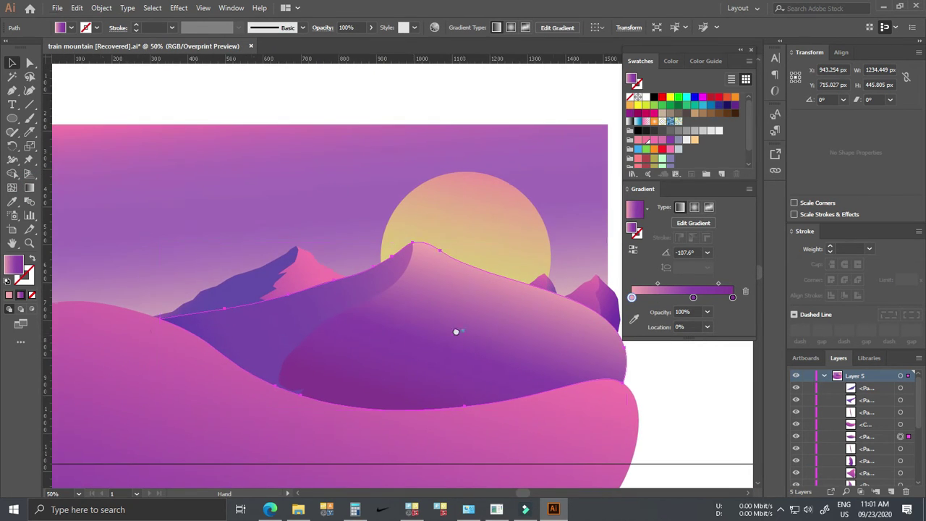
scroll(463, 332, "up", 2)
scroll(506, 347, "down", 3)
scroll(492, 347, "up", 2)
Clip all the artwork to a rectangle covering the artboard
left_click_drag(429, 328, 378, 319)
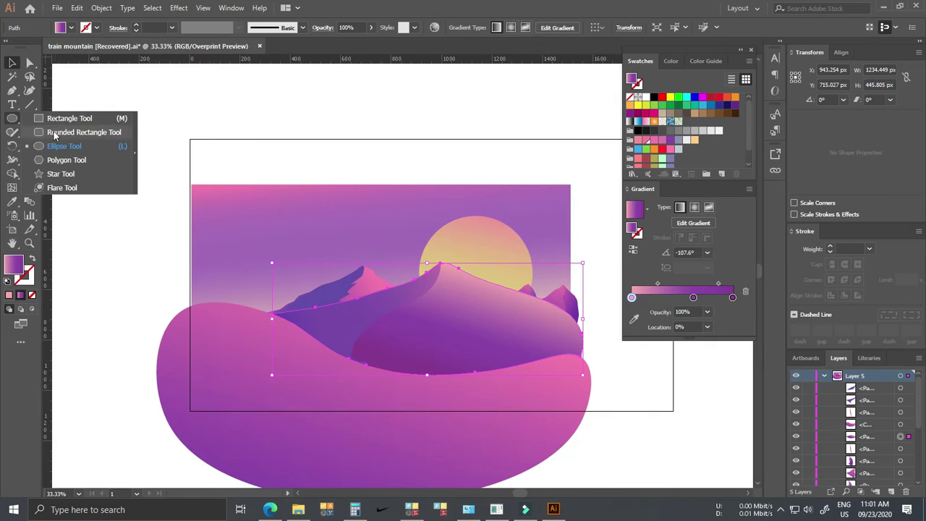
left_click_drag(12, 118, 43, 118)
left_click_drag(205, 188, 557, 397)
key("ctrl+a")
key("ctrl+7")
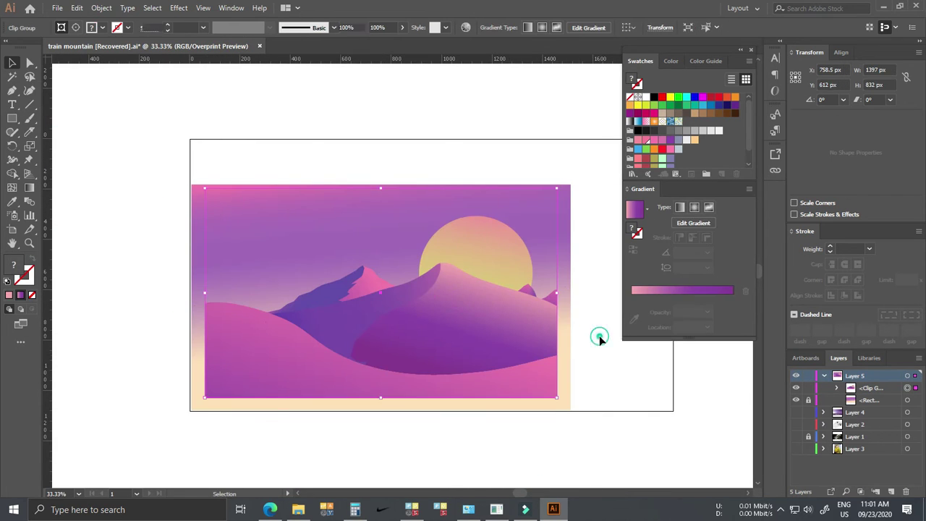
scroll(564, 336, "up", 1)
key("ctrl+shift+a")
scroll(565, 336, "down", 1)
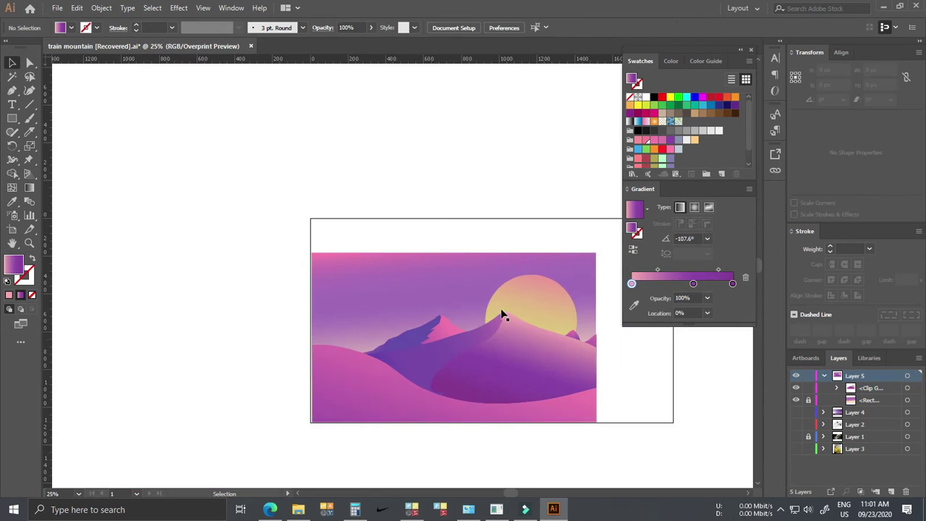
scroll(500, 314, "up", 1)
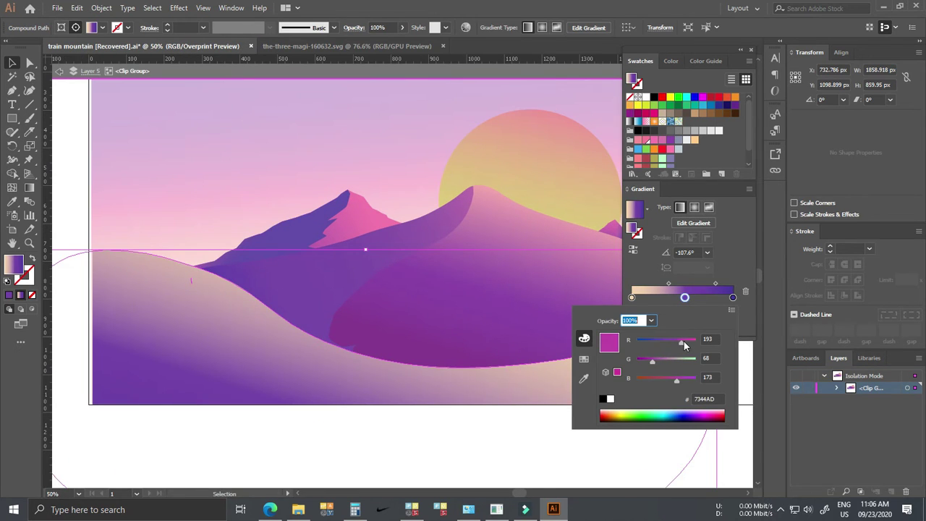
Lighten the dune gradient stops toward pink using their RGB sliders
left_click_drag(652, 361, 660, 361)
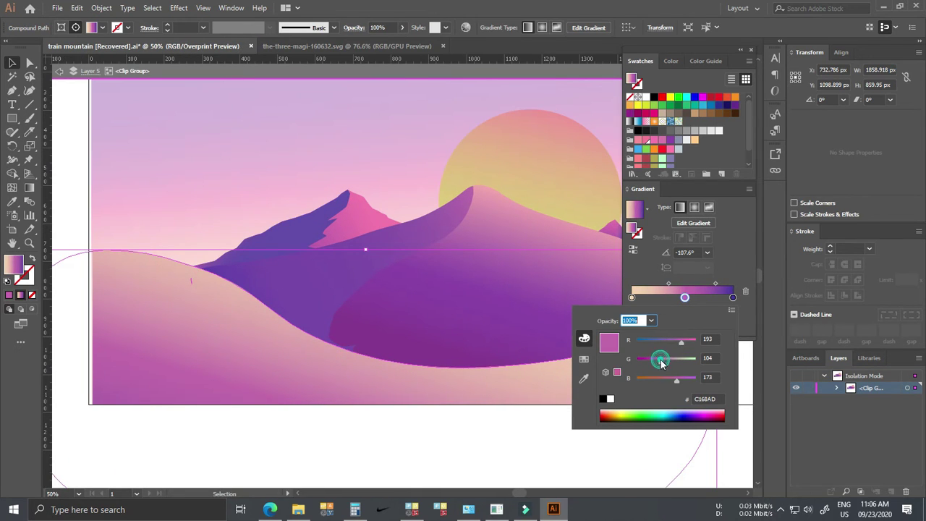
left_click(379, 258)
left_click(494, 285)
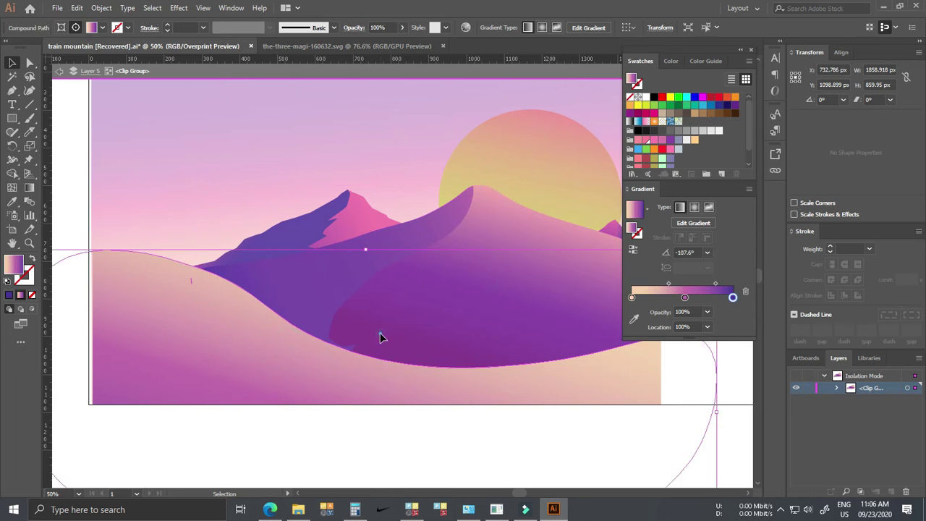
double_click(733, 297)
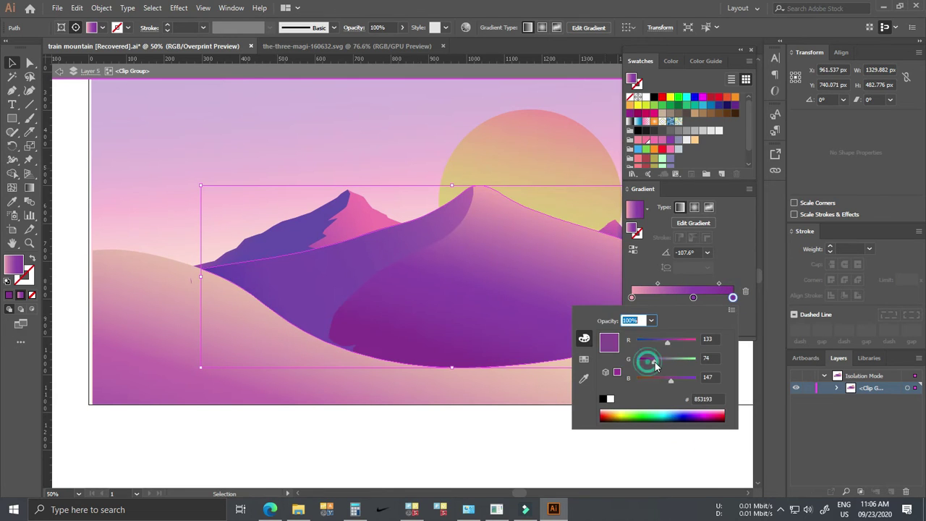
left_click_drag(656, 367, 658, 362)
left_click_drag(667, 341, 676, 352)
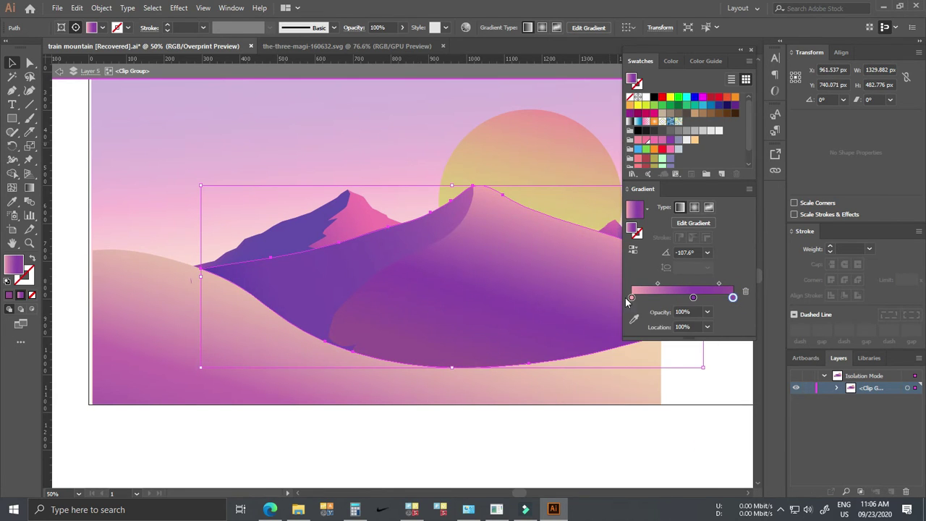
double_click(732, 297)
left_click(459, 292)
Copy the camel caravan from the three-magi file into the desert scene
key("ctrl+Tab")
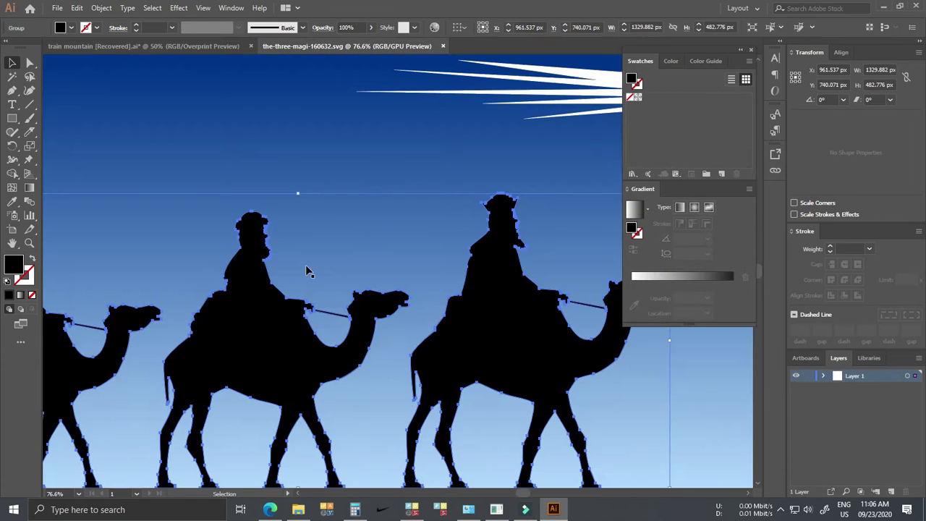
double_click(506, 351)
left_click(241, 352)
key("ctrl+c")
key("ctrl+Tab")
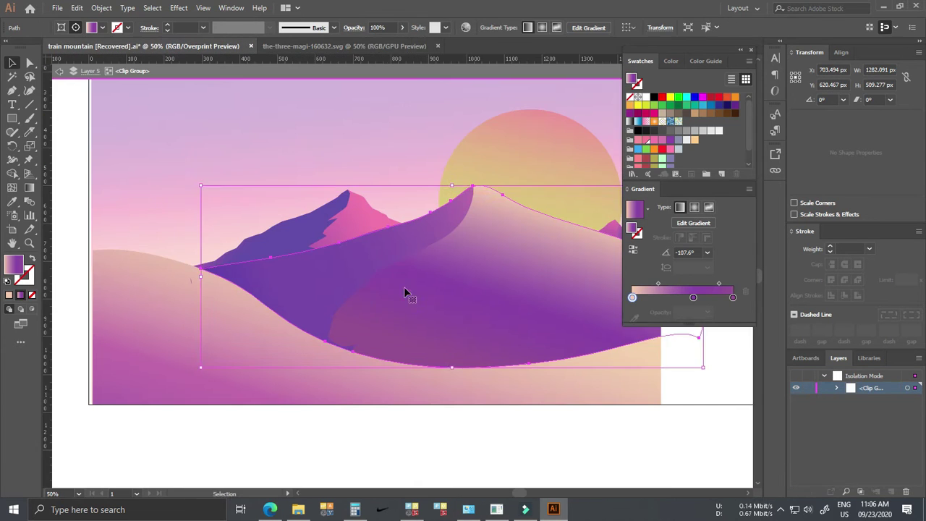
key("ctrl+v")
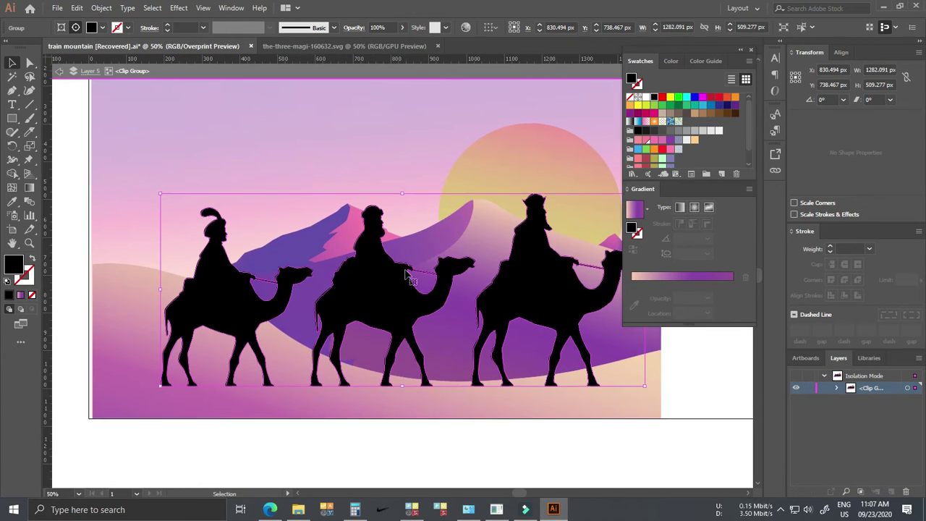
Shrink the camels onto the dune and move the third camel down the slope
mouse_move(161, 179)
left_mouse_down()
mouse_move(532, 324)
mouse_move(307, 320)
left_mouse_up()
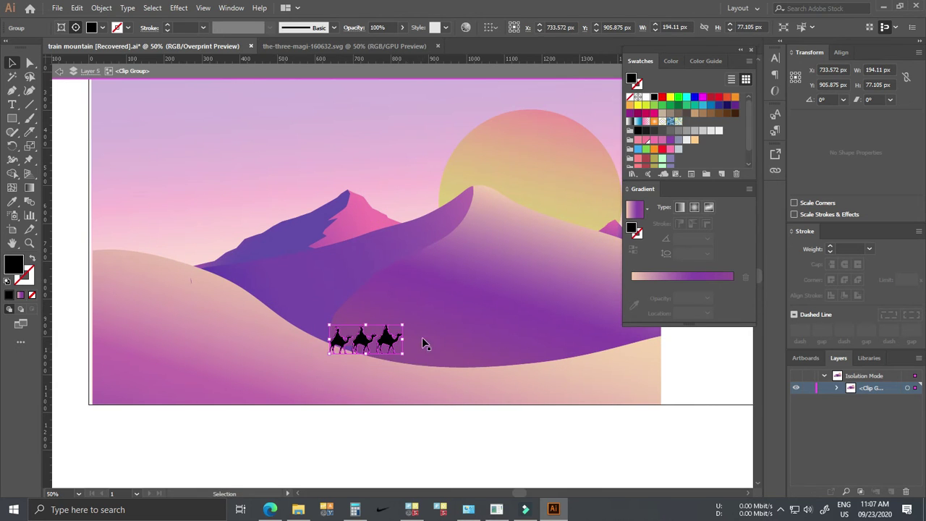
scroll(421, 337, "up", 2)
scroll(407, 335, "up", 3)
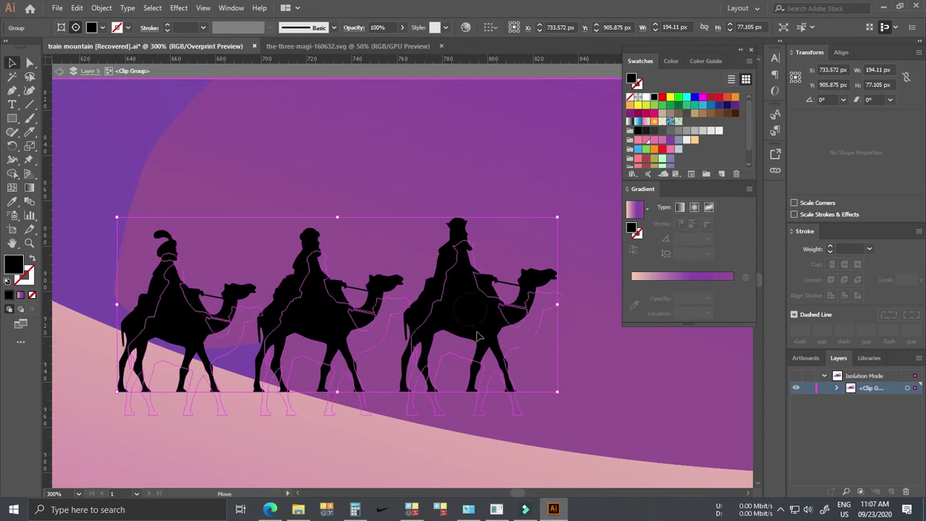
scroll(476, 342, "down", 7)
scroll(547, 360, "up", 3)
left_click(482, 338)
double_click(481, 338)
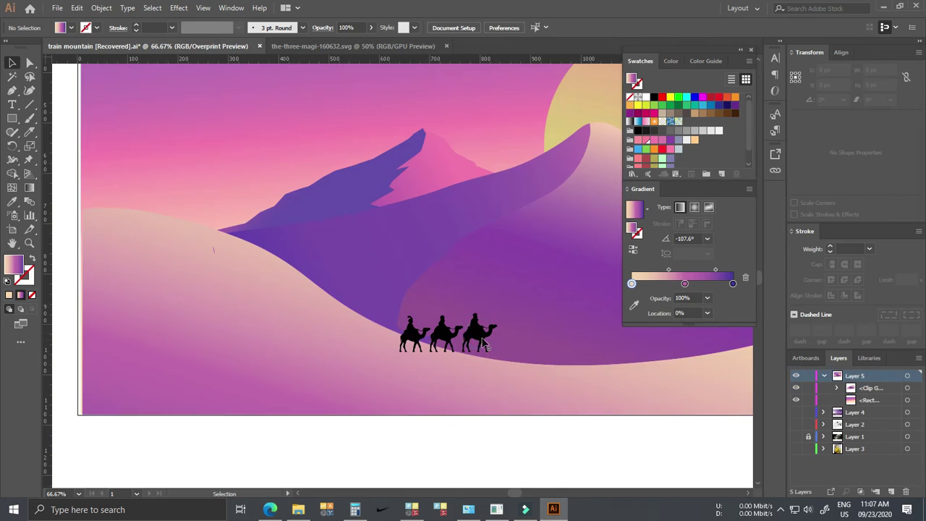
left_click_drag(477, 336, 482, 343)
Try enlarging the middle camel with Transform > Scale, then undo the change
left_click(413, 335)
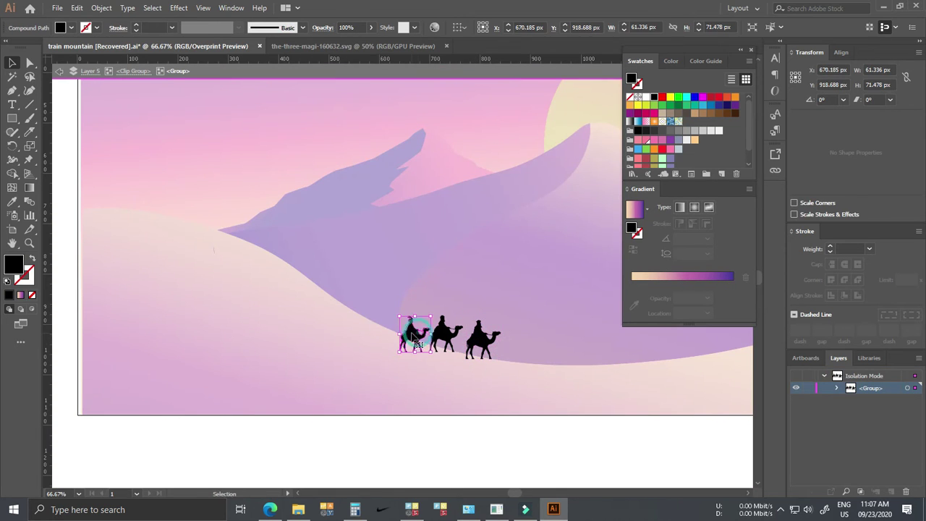
left_click(447, 338)
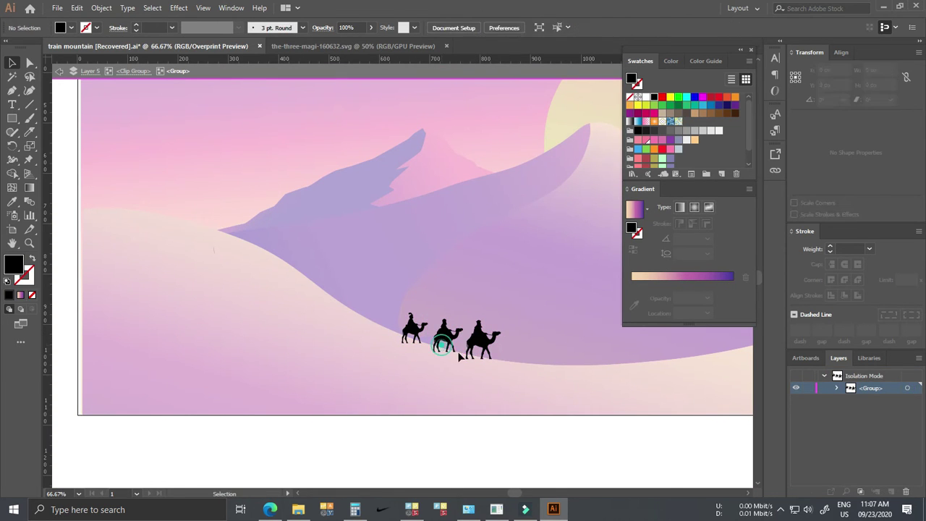
scroll(453, 346, "up", 3)
scroll(452, 345, "up", 2)
right_click(380, 302)
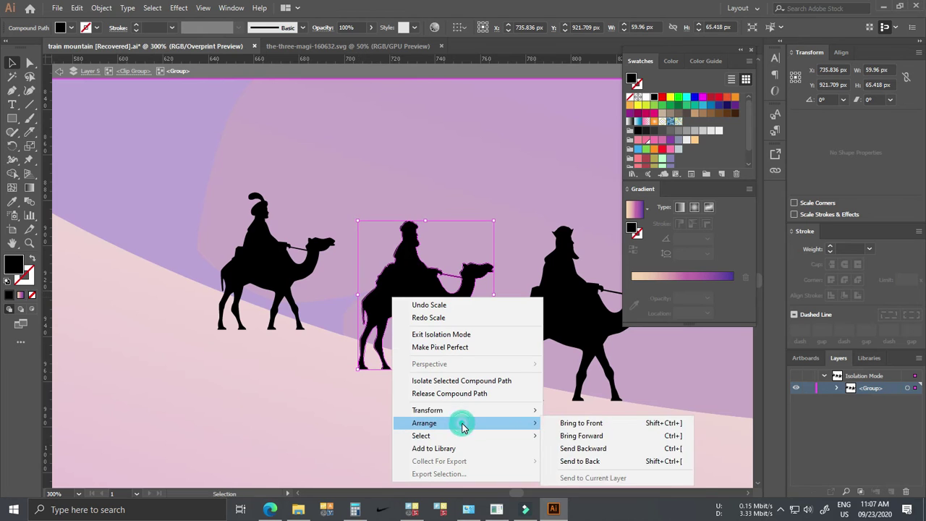
left_click(381, 304)
right_click(380, 304)
mouse_move(428, 413)
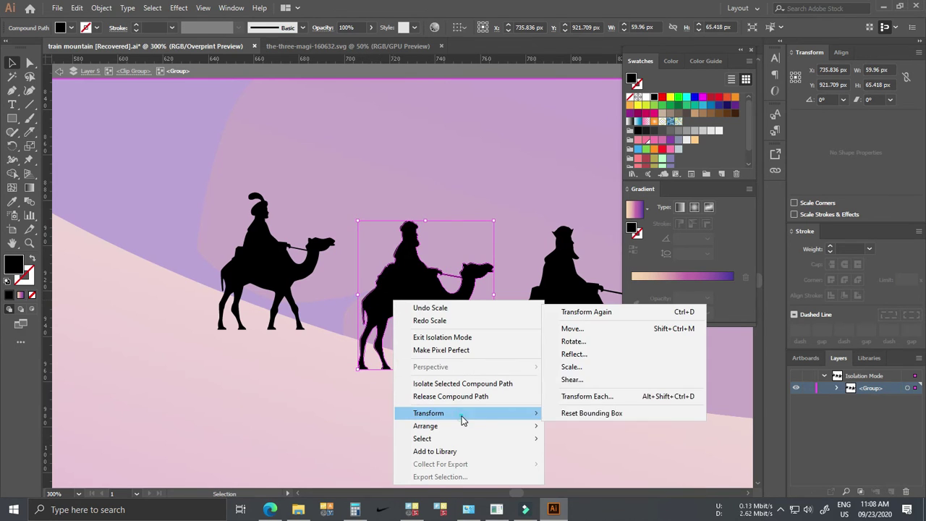
left_click(584, 371)
left_click(527, 347)
right_click(391, 132)
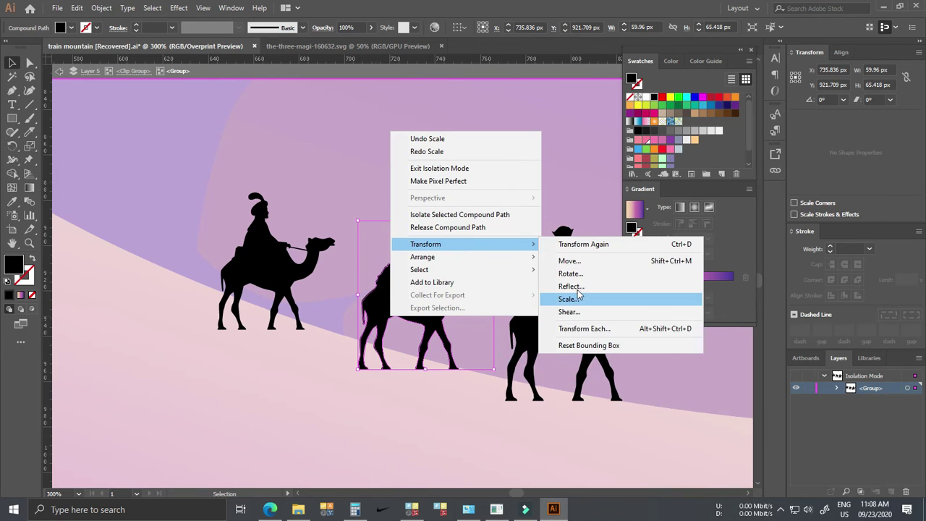
left_click(583, 244)
key("ctrl+z")
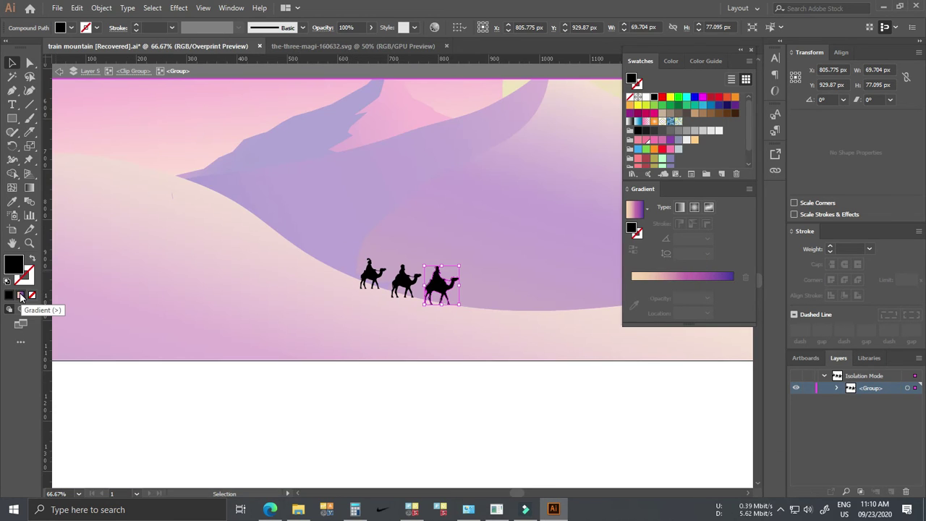
Give the third camel a gradient fill with a tan end stop
left_click(21, 296)
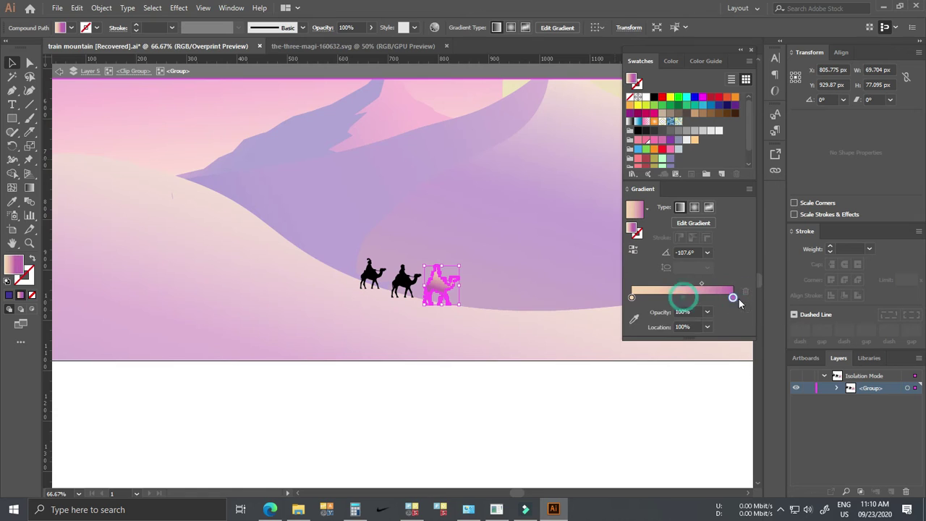
double_click(732, 297)
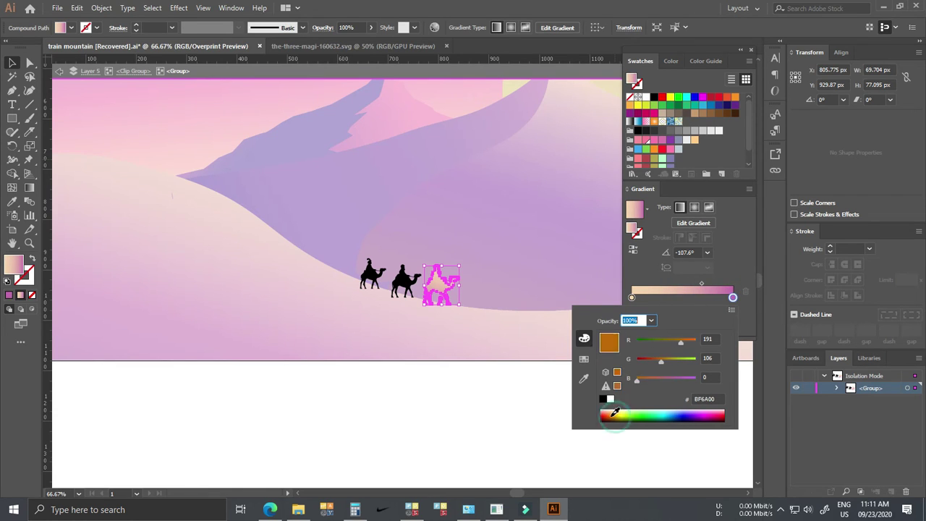
left_click(701, 288)
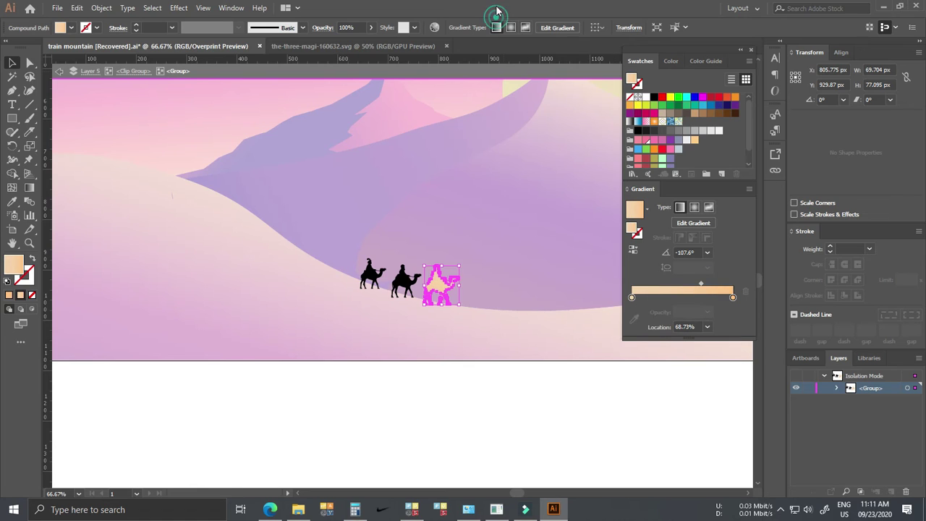
scroll(501, 247, "down", 2)
scroll(455, 313, "up", 3)
scroll(455, 314, "up", 2)
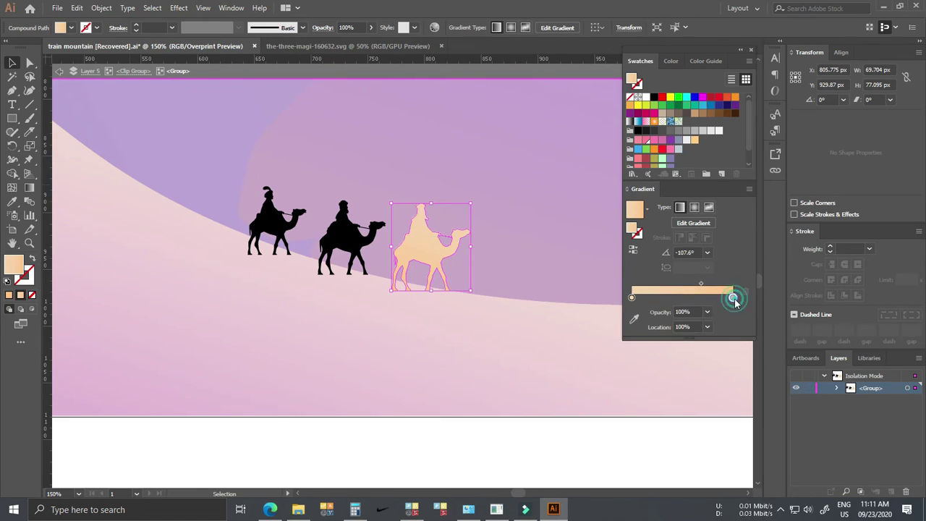
double_click(732, 297)
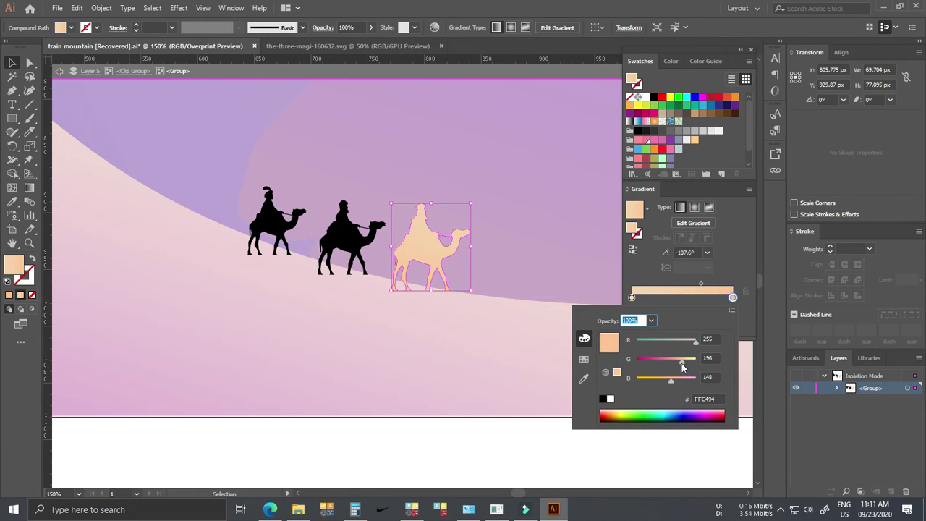
left_click(694, 112)
left_click(680, 277)
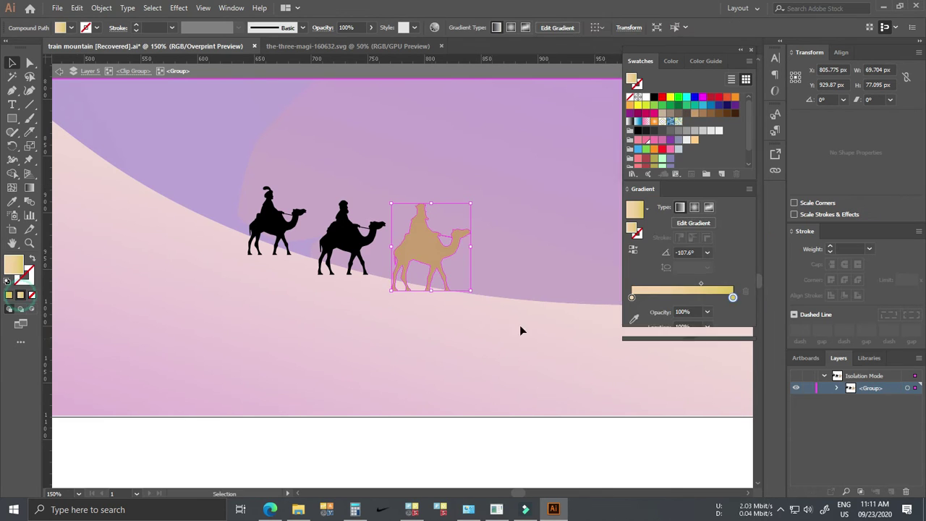
Set a tan-brown gradient stop and angle the third camel's gradient upward
double_click(731, 297)
left_click(584, 358)
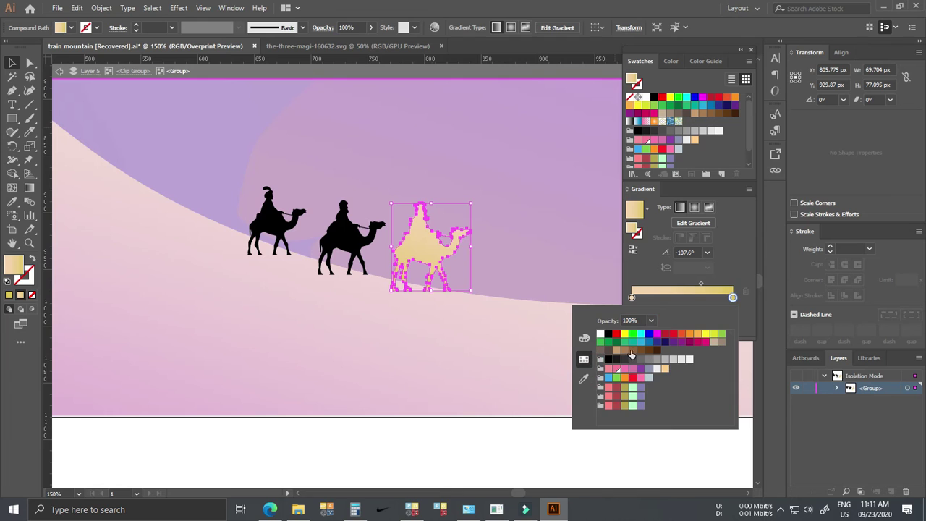
left_click(623, 352)
left_click(646, 275)
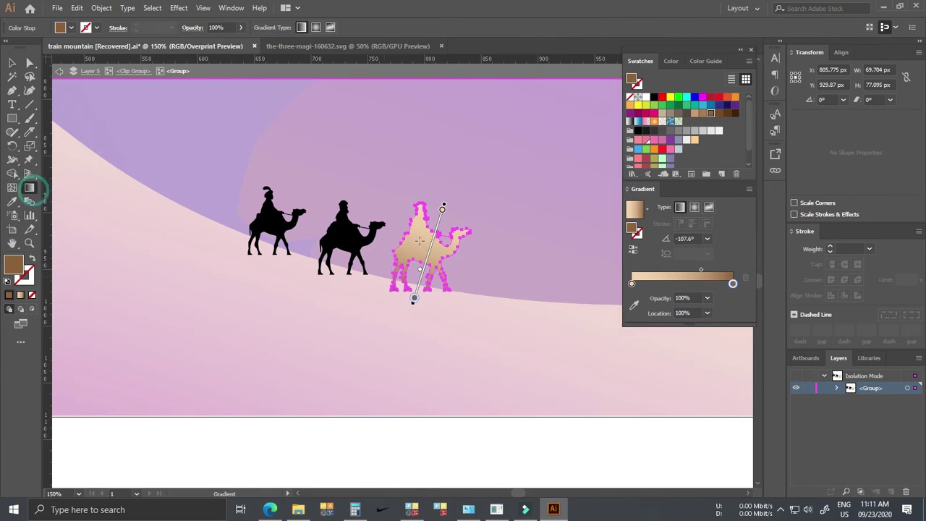
left_click(29, 187)
left_click_drag(434, 239, 483, 182)
mouse_move(412, 244)
left_mouse_down()
mouse_move(516, 141)
mouse_move(515, 149)
left_mouse_up()
scroll(429, 245, "down", 5)
scroll(408, 287, "up", 3)
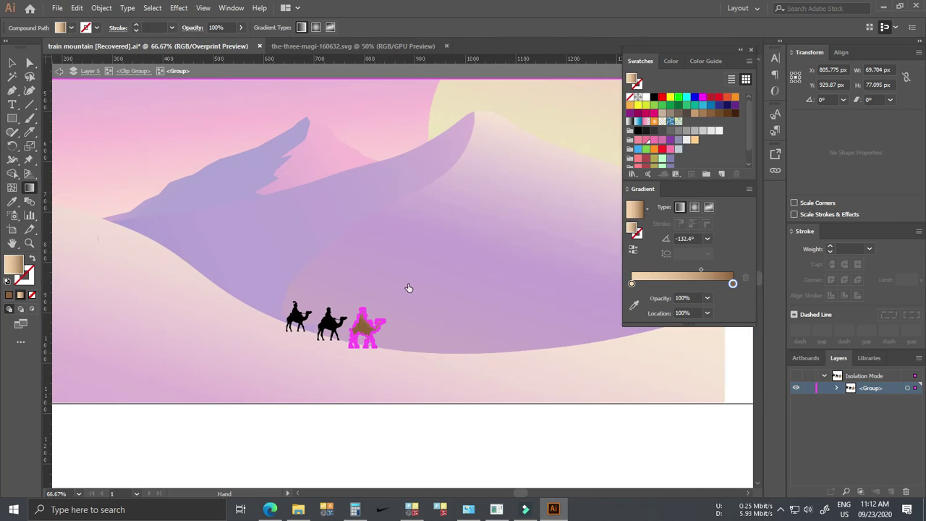
key("v")
Apply the beige gradient to the middle and left camels and angle the middle one's gradient
scroll(455, 273, "up", 2)
scroll(435, 282, "down", 2)
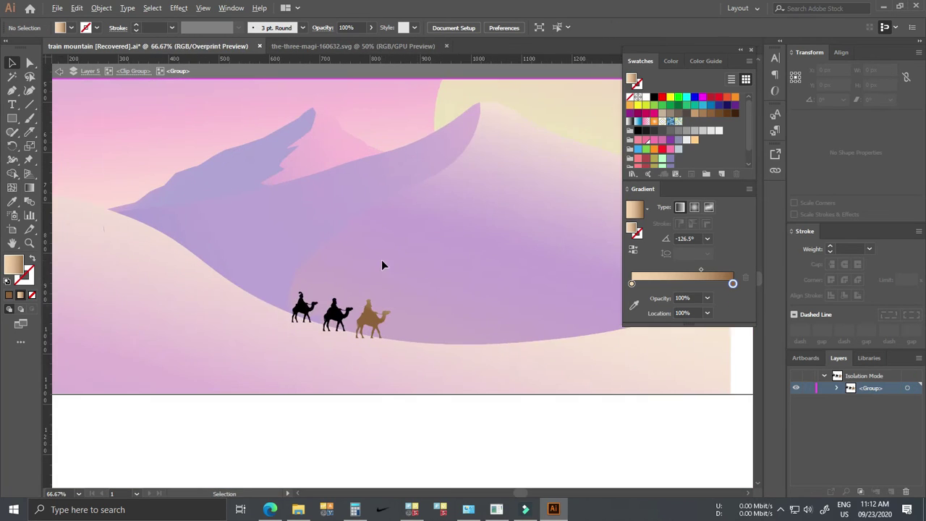
scroll(382, 260, "up", 1)
left_click(382, 341)
left_click(20, 295)
left_click(332, 334)
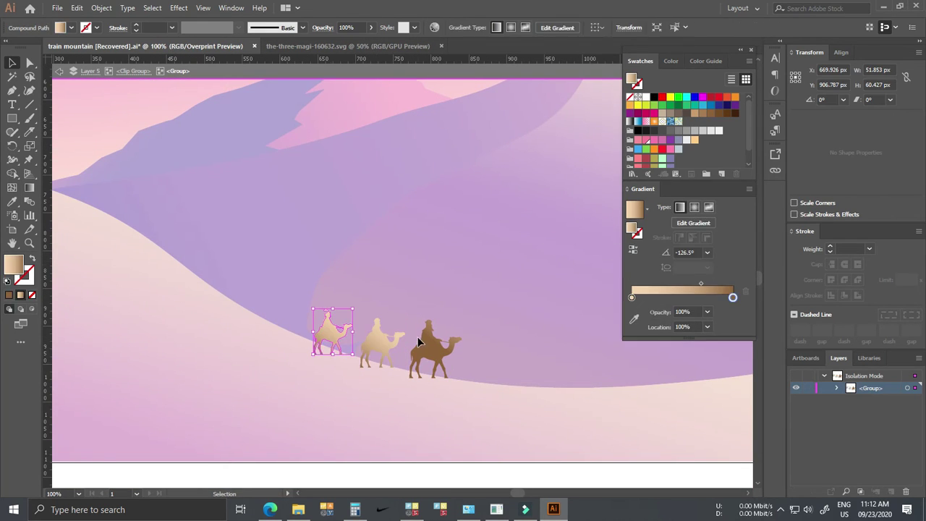
key("period")
left_click(382, 341)
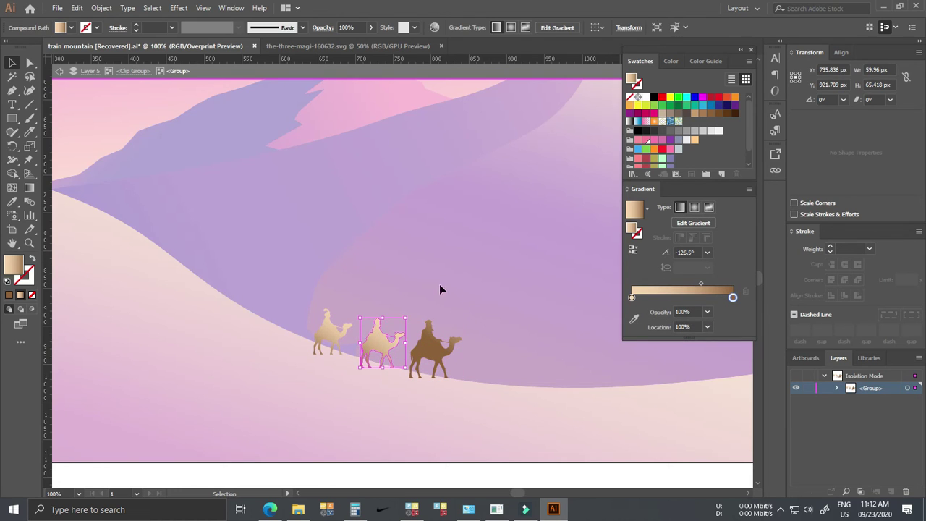
key("g")
left_click_drag(408, 252, 358, 326)
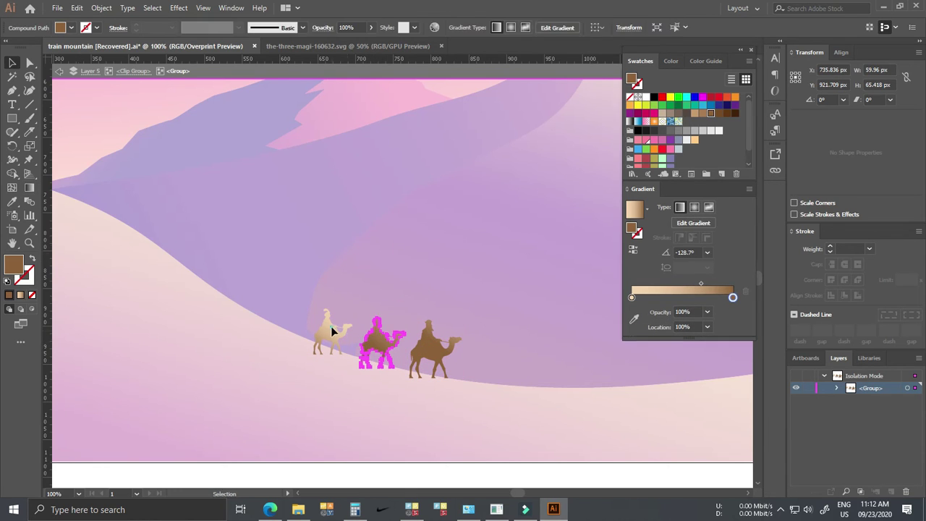
left_click_drag(408, 239, 365, 298)
key("v")
key("ctrl+minus")
Duplicate the camel group and flip and squash the copy beneath the riders as shadows
double_click(519, 304)
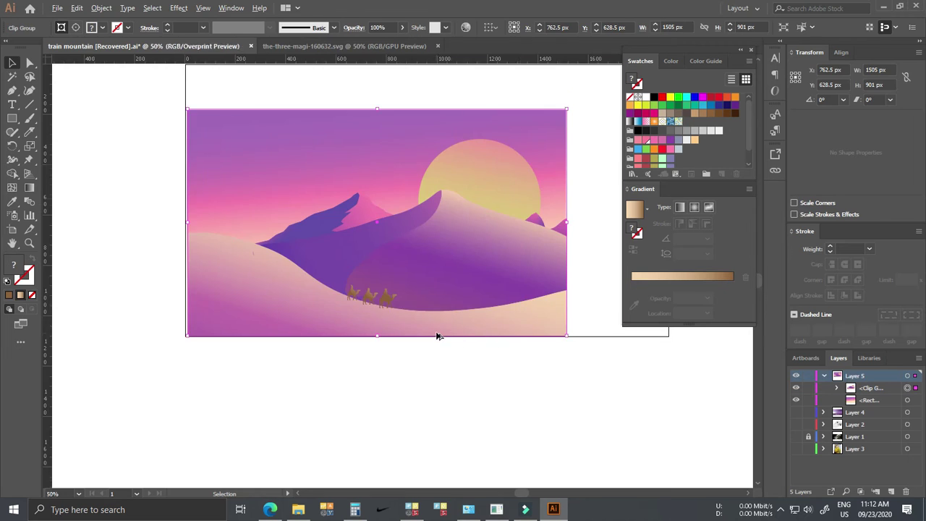
key("ctrl+plus")
scroll(390, 289, "up", 3)
scroll(354, 290, "up", 3)
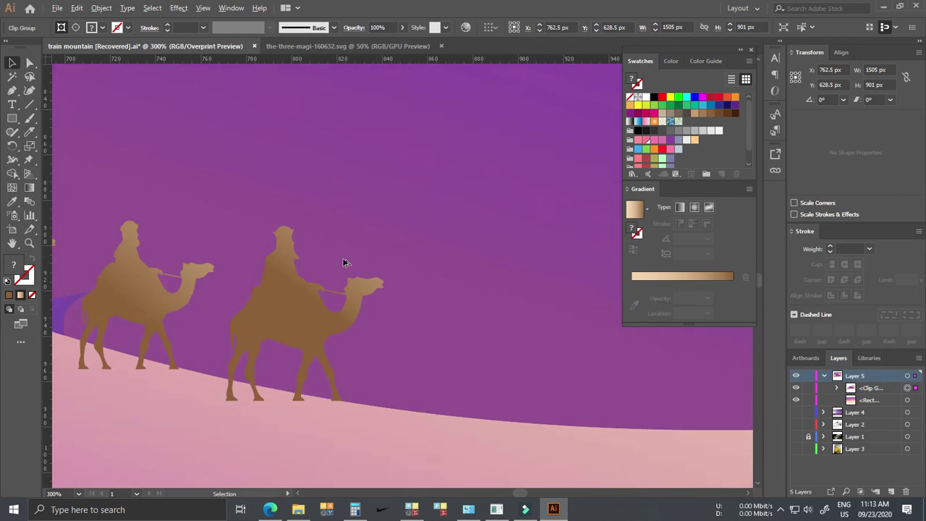
scroll(253, 217, "up", 3)
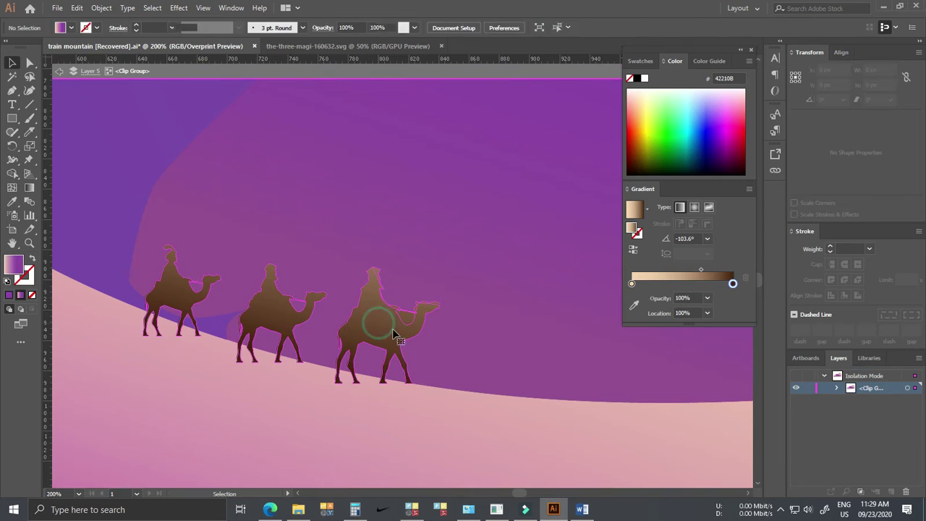
left_click(394, 334)
key("ctrl+c")
key("ctrl+f")
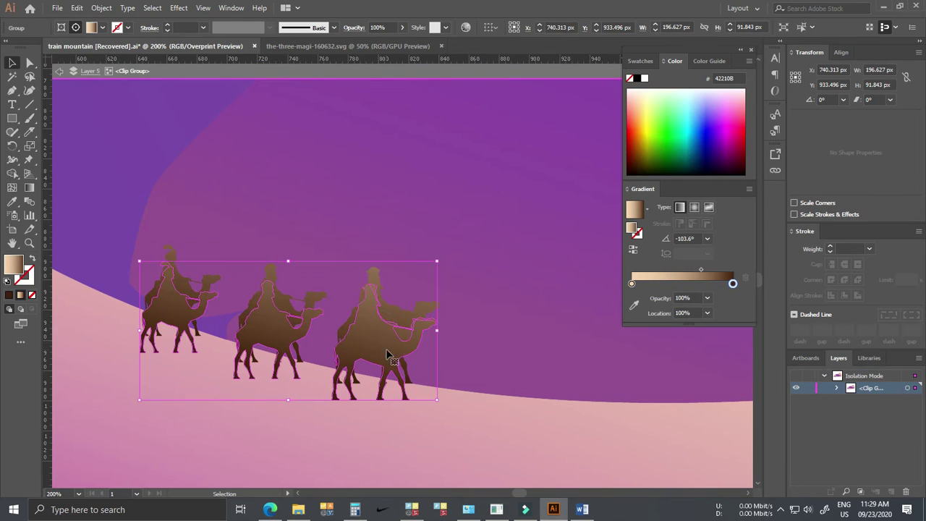
mouse_move(289, 245)
left_mouse_down()
mouse_move(380, 416)
mouse_move(383, 399)
left_mouse_up()
left_click(780, 509)
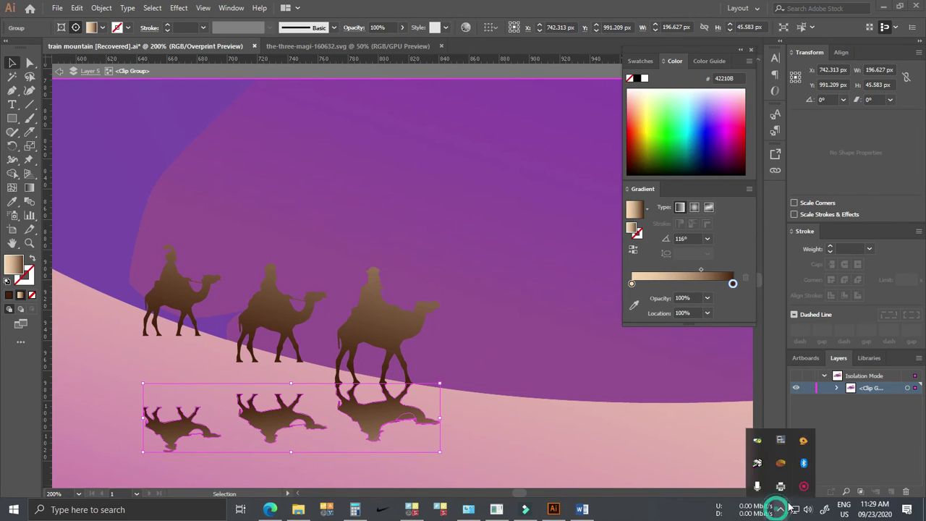
Move the left shadow and the first camel's reflection up under their camels
left_click(268, 418)
double_click(268, 418)
left_click_drag(267, 418, 267, 392)
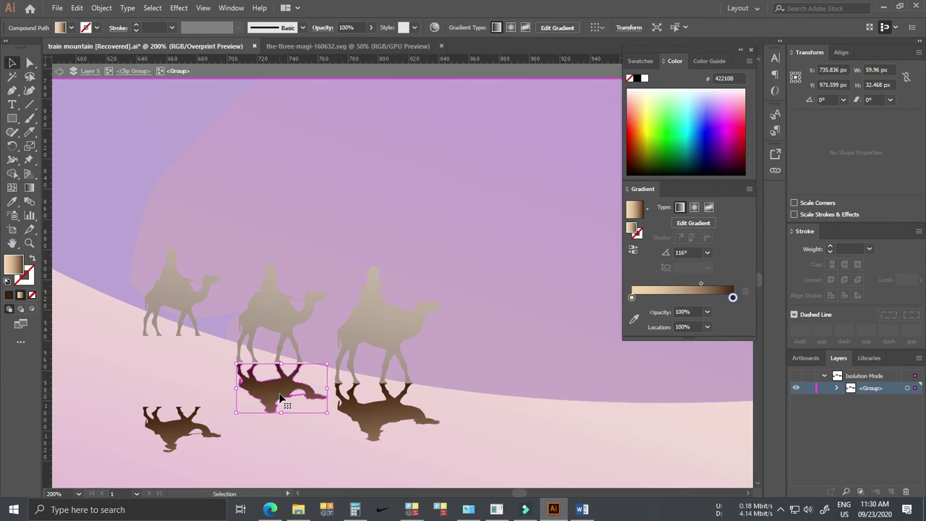
double_click(178, 422)
left_click_drag(178, 422, 179, 348)
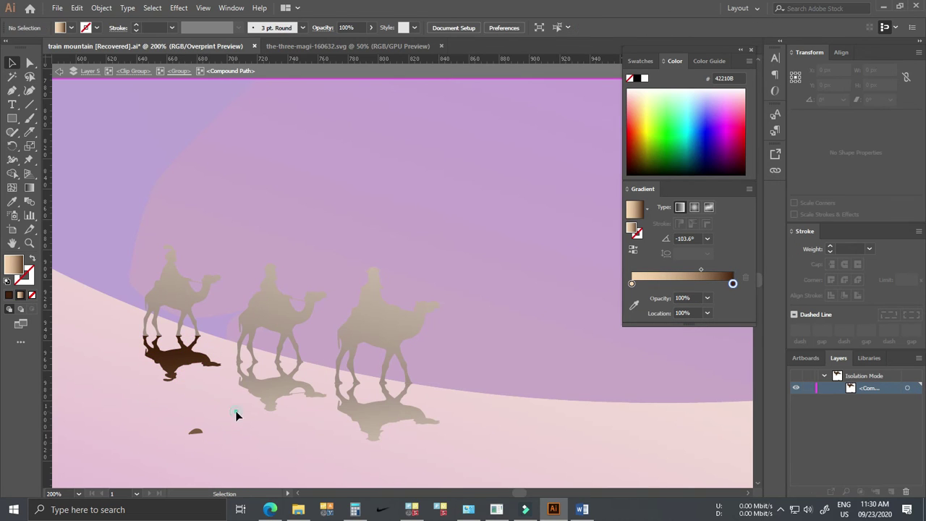
left_click(186, 366)
Drag the first reflection's bottom anchors down-left into a long slanting shadow
scroll(351, 386, "left", 3)
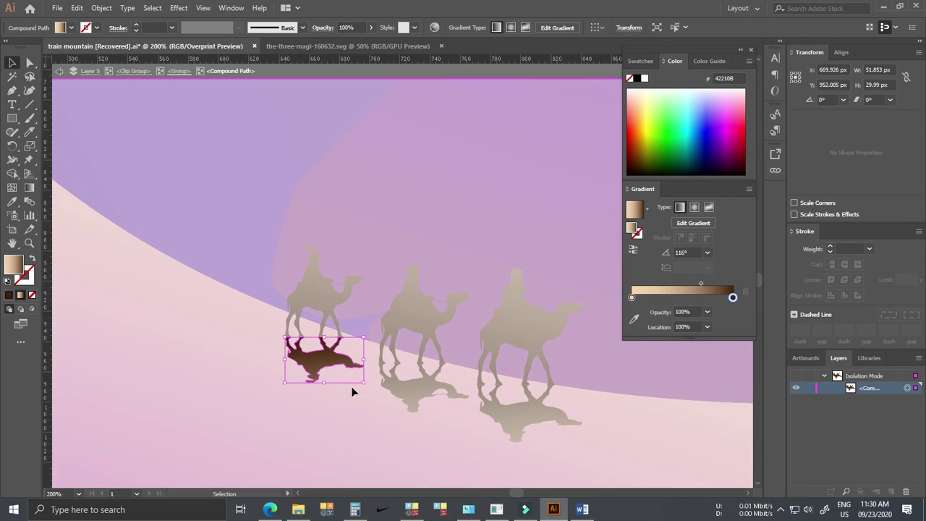
key("a")
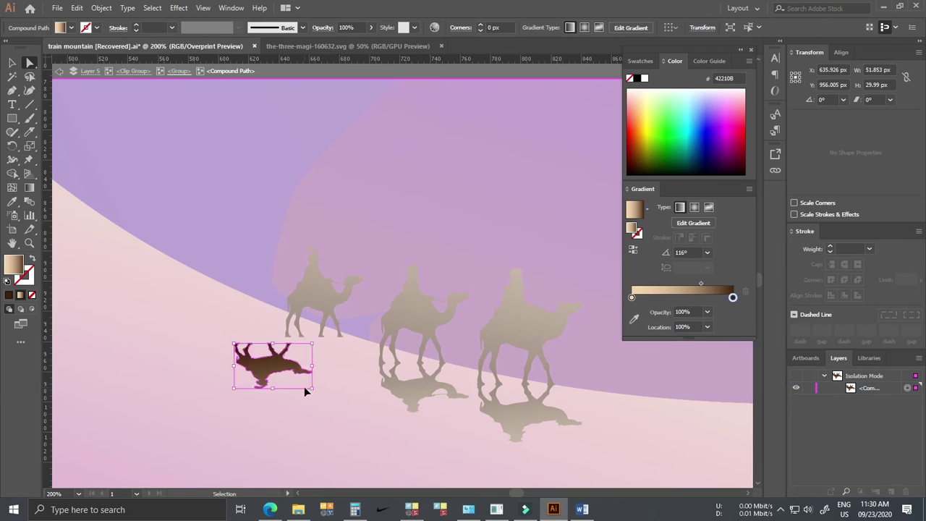
left_click(306, 383)
left_click_drag(306, 383, 225, 410)
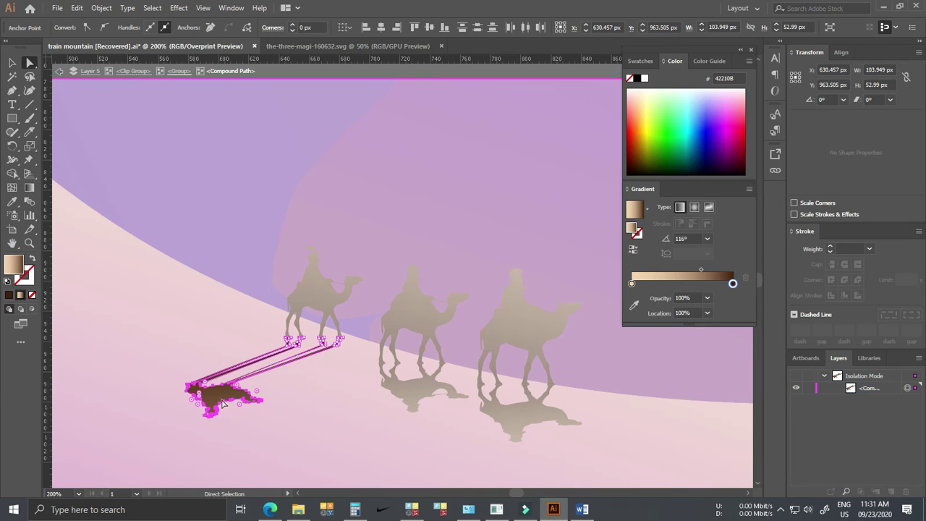
scroll(215, 324, "down", 2)
left_click(12, 63)
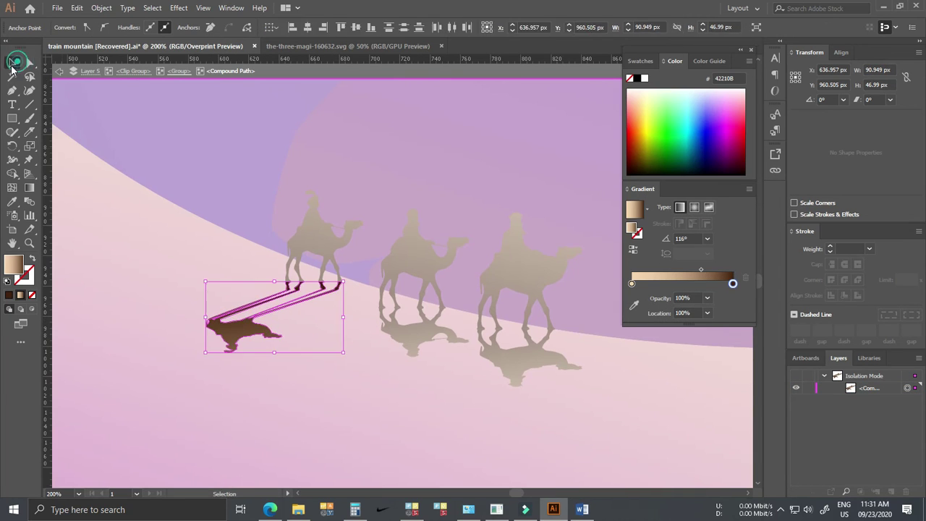
double_click(416, 332)
double_click(233, 331)
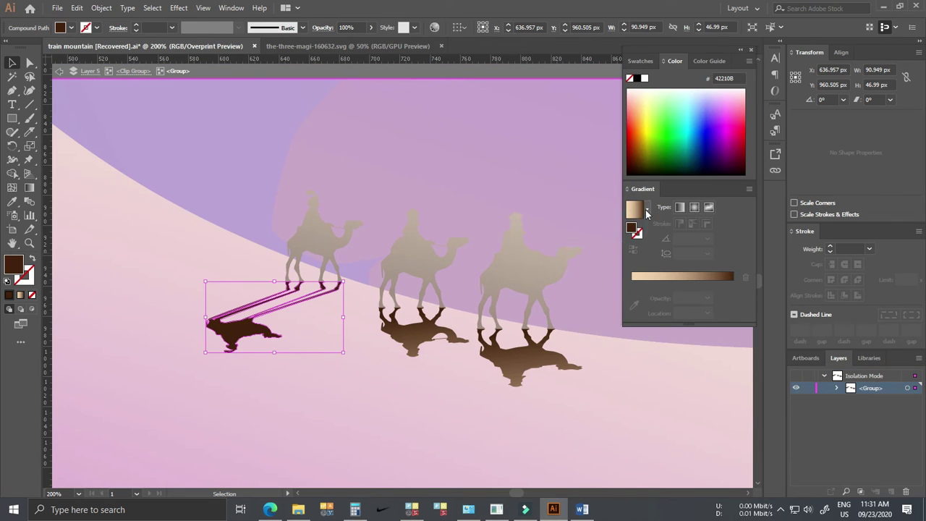
Stretch the middle camel's reflection down-left into a long shadow with a solid dark brown fill
double_click(632, 229)
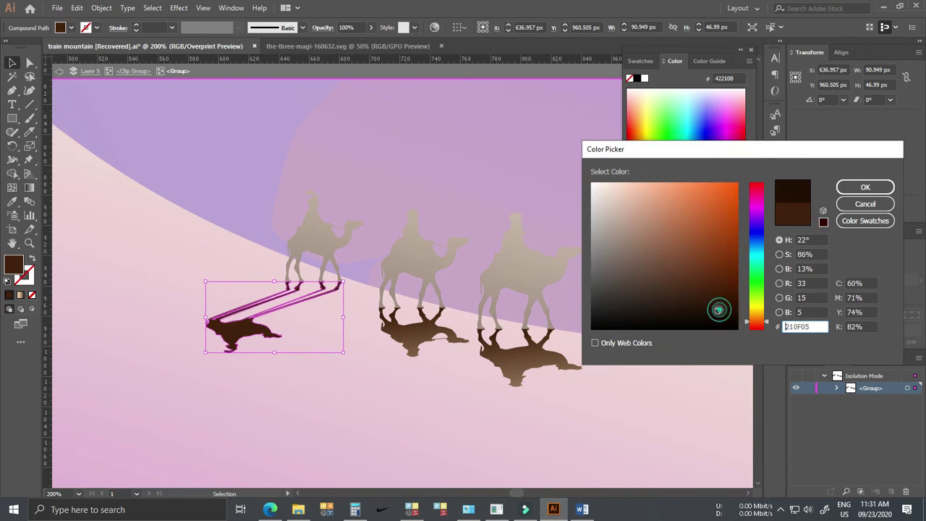
key("Escape")
left_click(420, 337)
key("a")
double_click(430, 349)
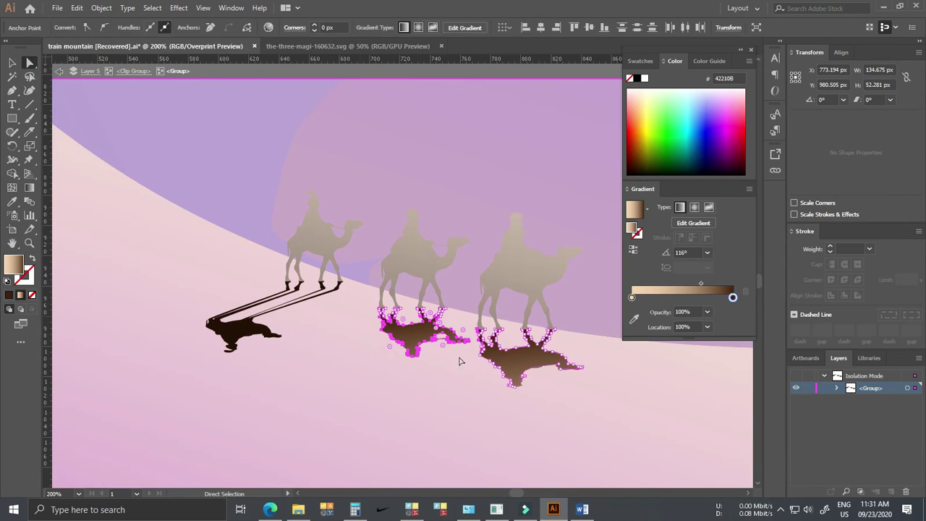
left_click_drag(487, 375, 340, 318)
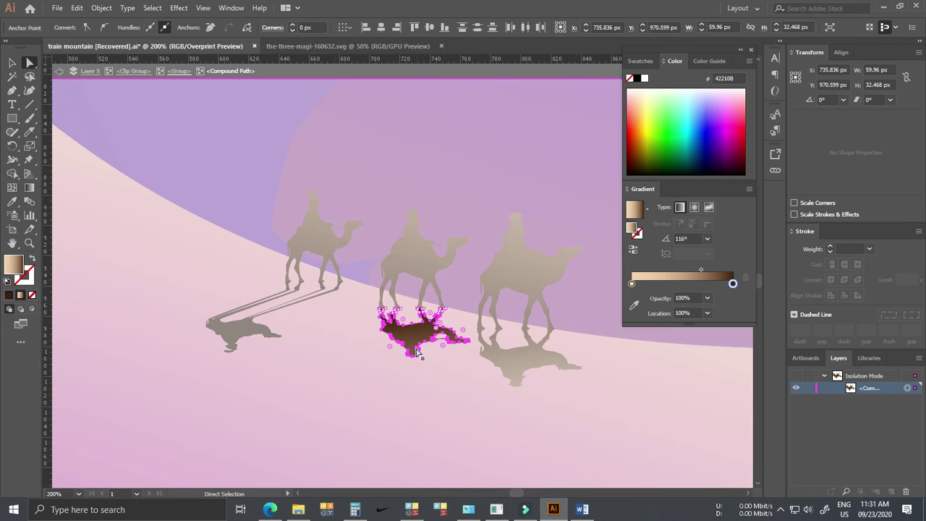
left_click_drag(416, 353, 289, 410)
key("comma")
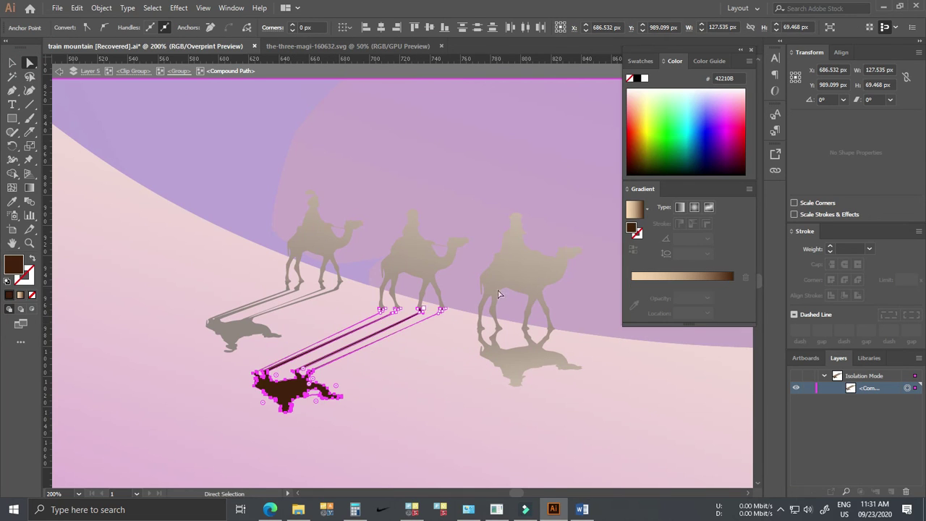
double_click(634, 230)
key("Return")
key("v")
left_click(530, 361)
Stretch the right camel's reflection down-left into a solid dark brown shadow, then zoom out
double_click(531, 356)
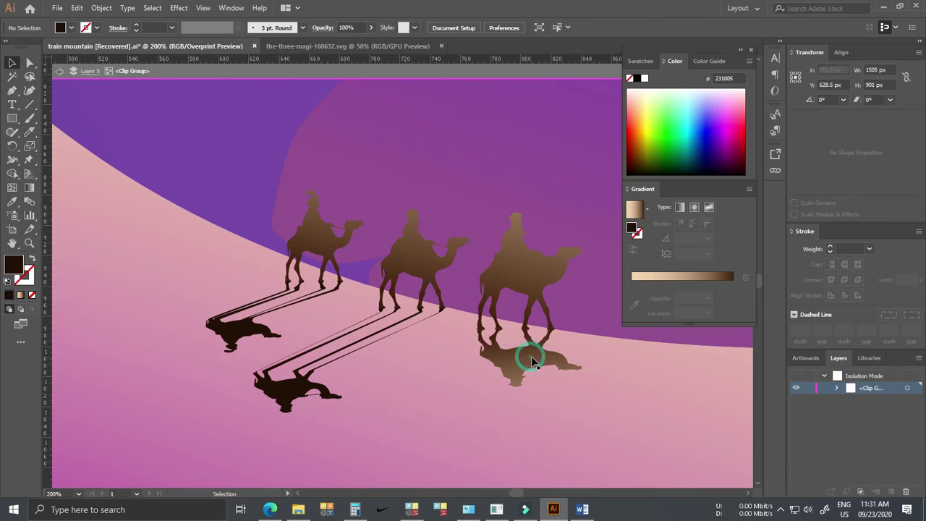
left_click(523, 357)
key("a")
left_click_drag(643, 417, 422, 333)
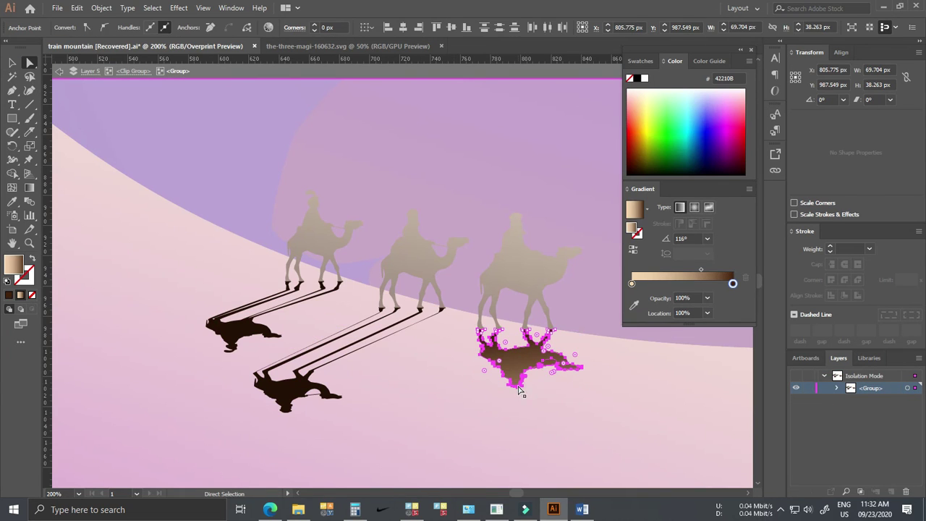
left_click_drag(528, 379, 394, 466)
scroll(379, 339, "down", 1)
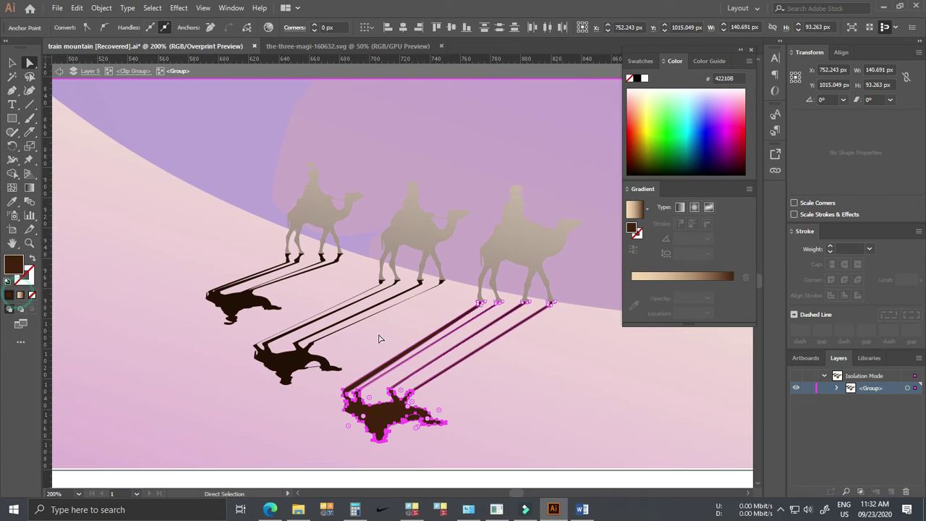
double_click(634, 230)
key("Return")
key("Escape")
scroll(583, 378, "down", 5)
key("v")
left_click(488, 340)
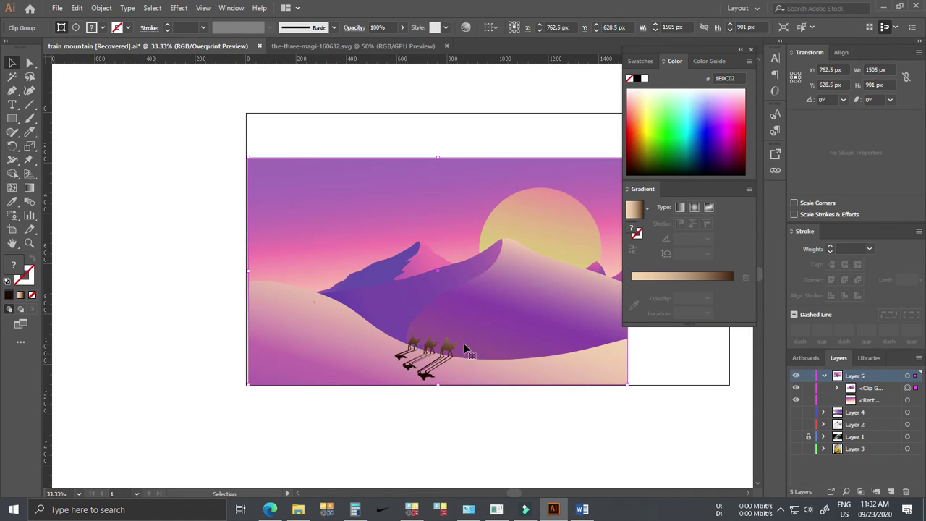
Bring the shooting star over from the three-magi document and place it above the sun
scroll(465, 349, "down", 1)
scroll(513, 324, "up", 1)
left_click(543, 454)
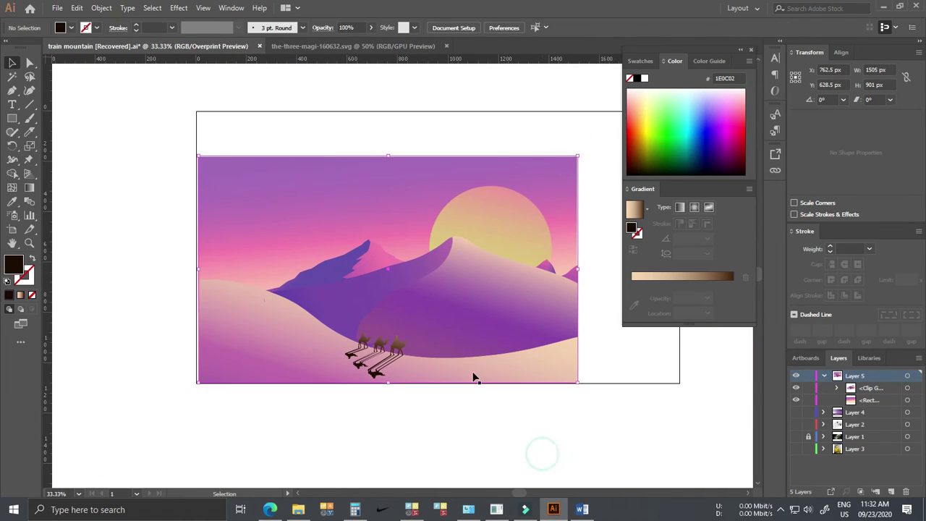
scroll(473, 377, "up", 1)
left_click(380, 45)
left_click(221, 46)
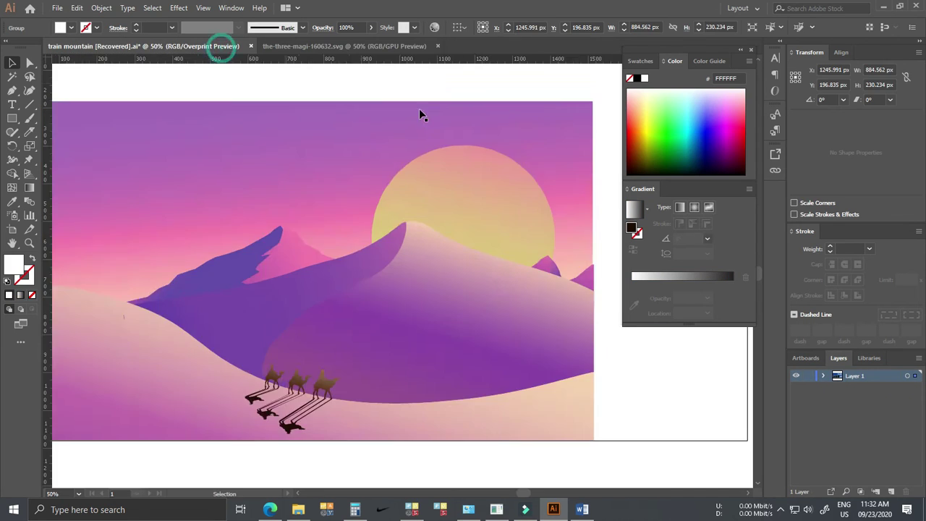
mouse_move(496, 285)
left_mouse_down()
mouse_move(507, 143)
mouse_move(538, 260)
left_mouse_up()
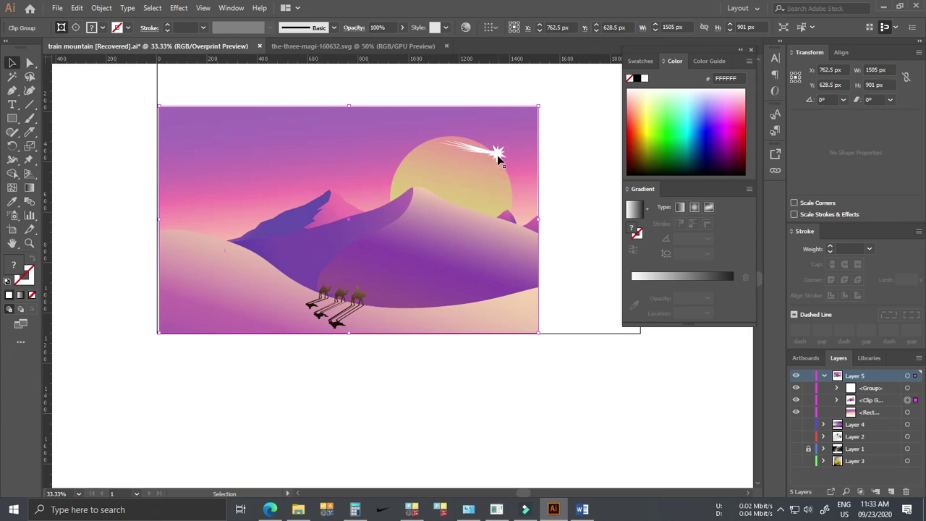
Isolate the sky rectangle and set up the Paintbrush to paint in white
double_click(413, 175)
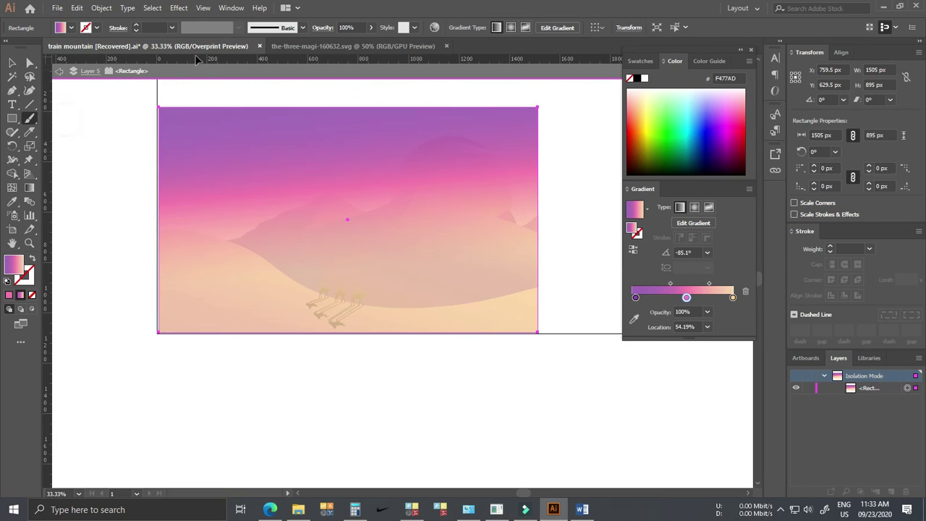
left_click(302, 27)
left_click(248, 94)
left_click(238, 28)
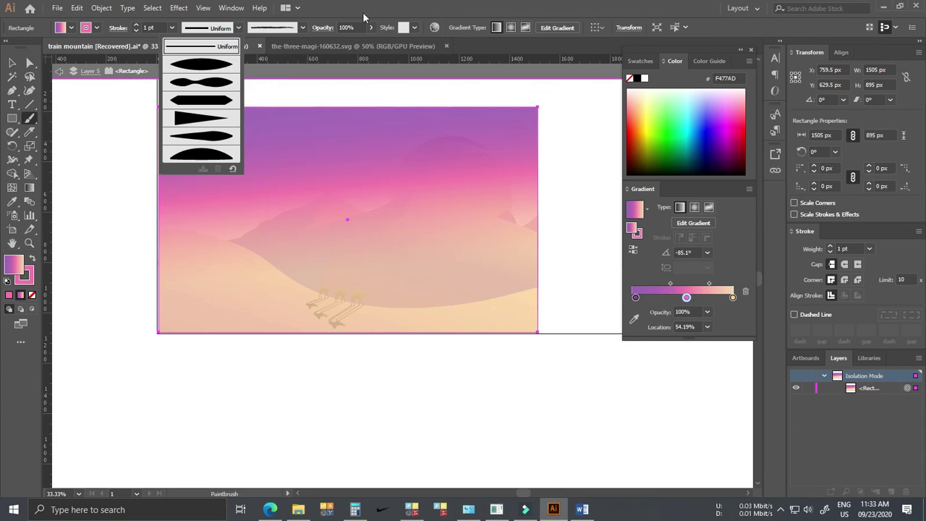
left_click(97, 27)
left_click(8, 47)
left_click(71, 27)
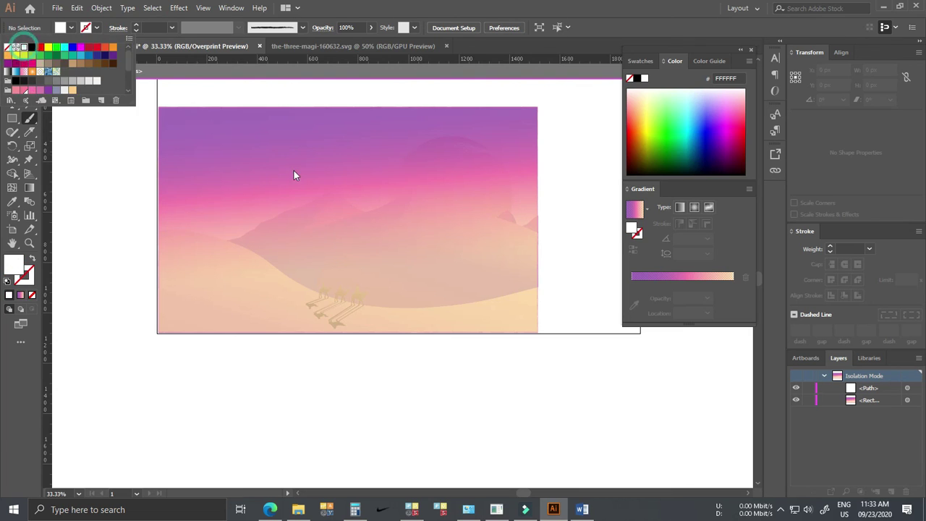
key("b")
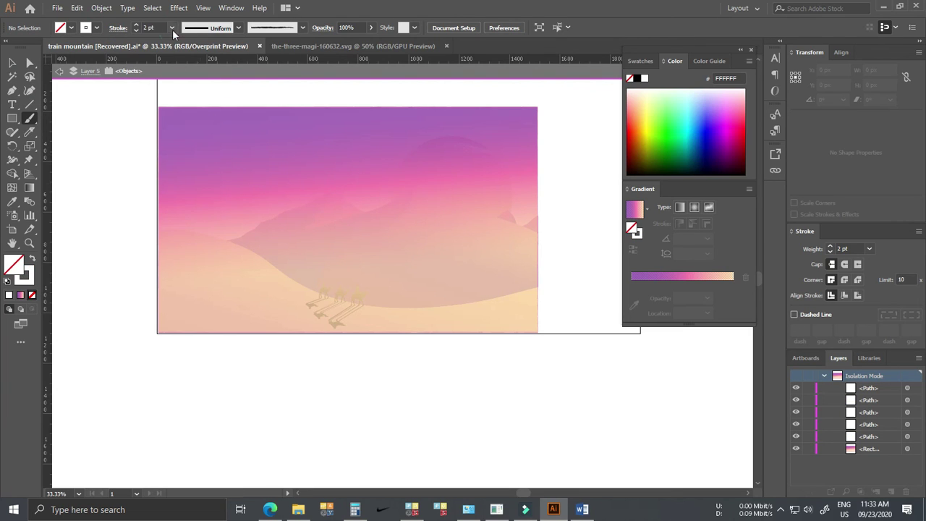
Paint the first star specks, then switch to a 1 pt, 3 pt. Round brush
left_click_drag(279, 142, 275, 144)
left_click_drag(261, 87, 279, 141)
left_click(302, 27)
left_click(223, 44)
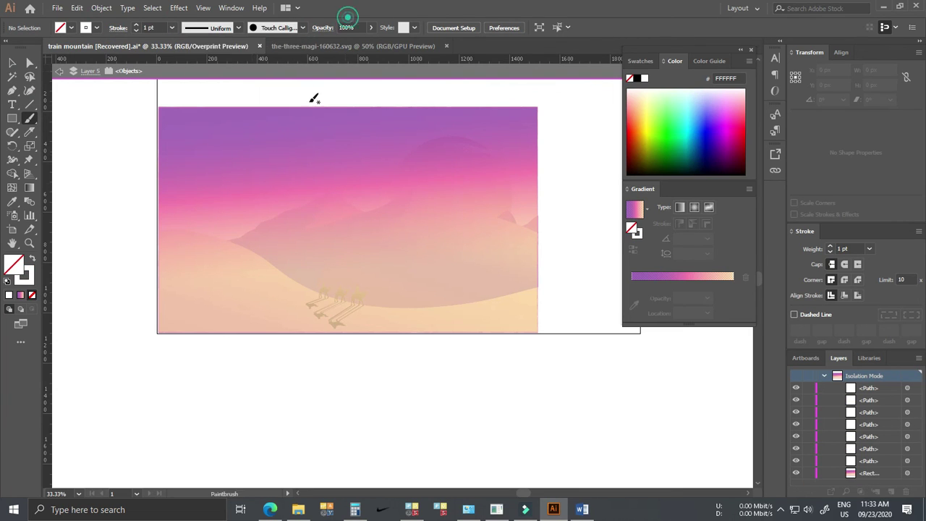
left_click(303, 27)
left_click(203, 59)
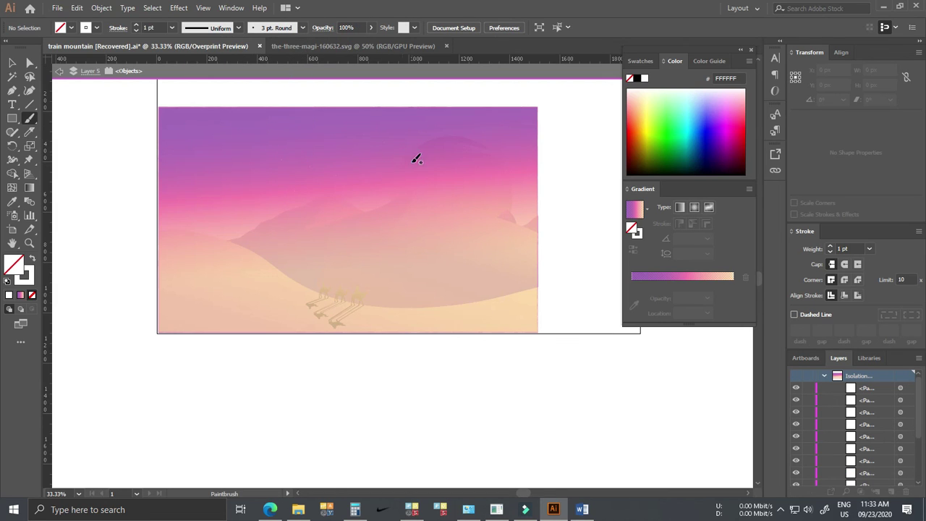
Zoom in and dot small white stars across the upper purple sky
key("ctrl+equal")
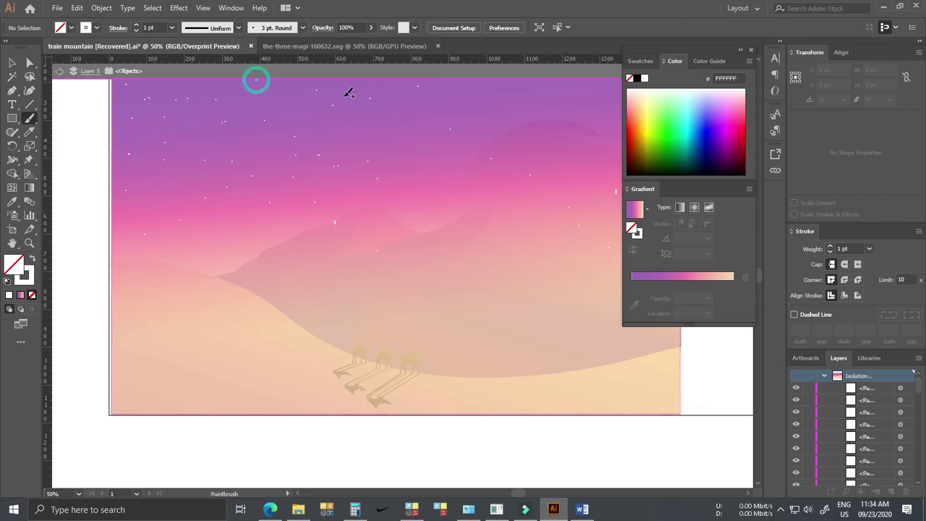
scroll(517, 110, "right", 3)
scroll(517, 110, "up", 1)
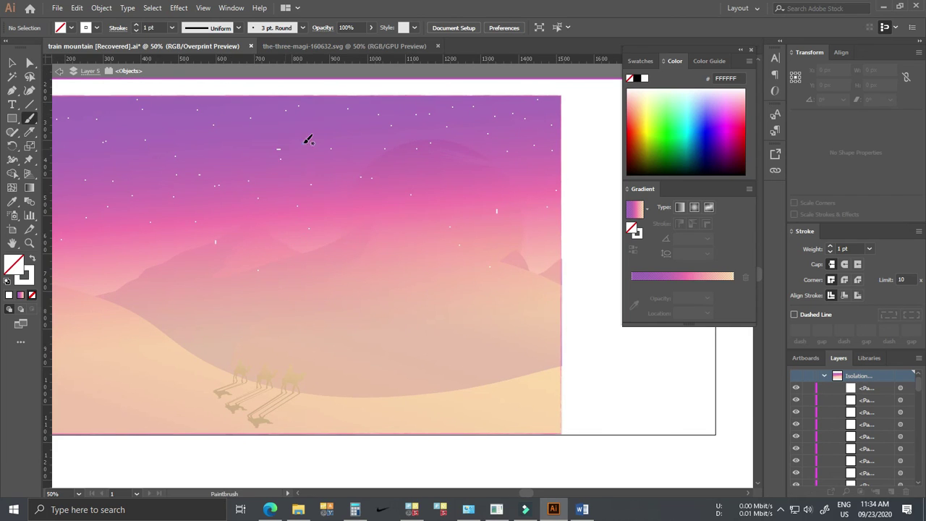
scroll(341, 219, "left", 1)
scroll(341, 219, "up", 1)
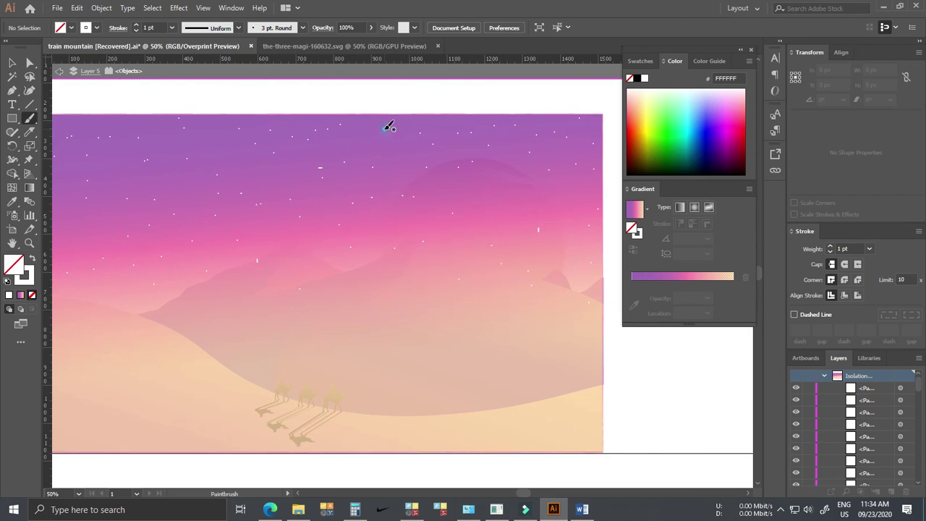
left_click(573, 153)
scroll(227, 118, "left", 2)
Exit the sky's isolation mode and zoom to view the finished starry scene
key("v")
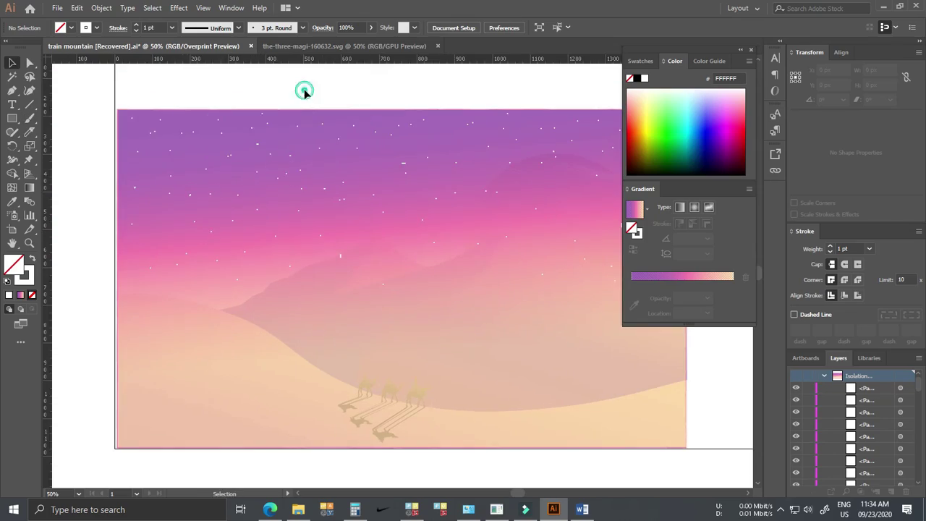
double_click(304, 91)
key("ctrl+minus")
key("ctrl+plus")
left_click(335, 233)
scroll(554, 159, "left", 1)
scroll(554, 159, "up", 1)
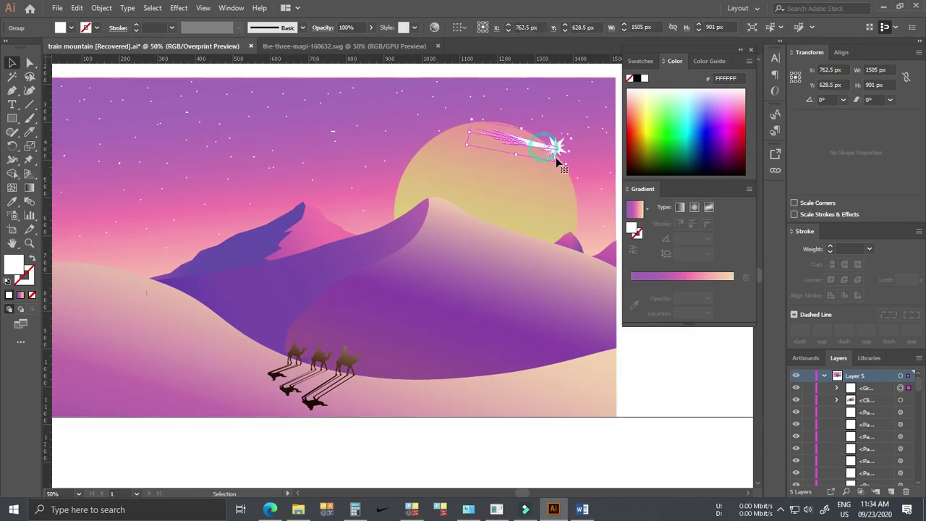
left_click(539, 148)
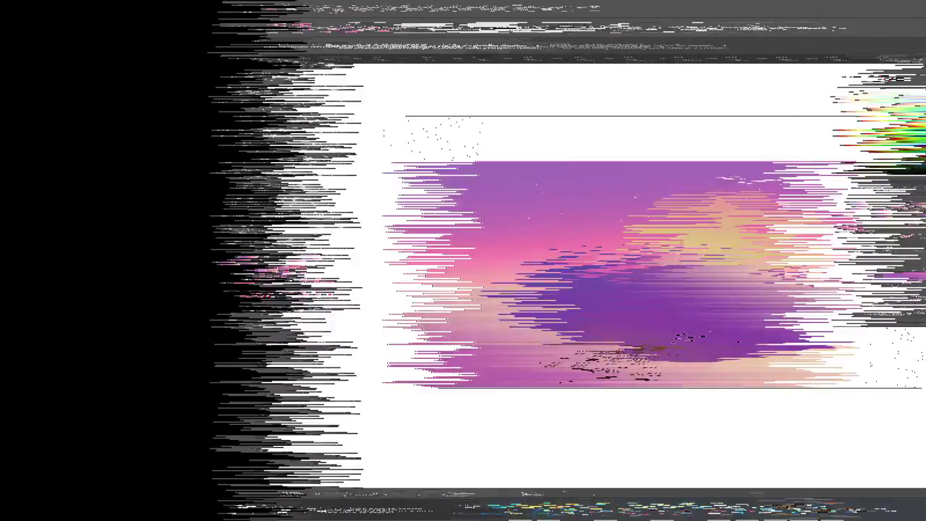